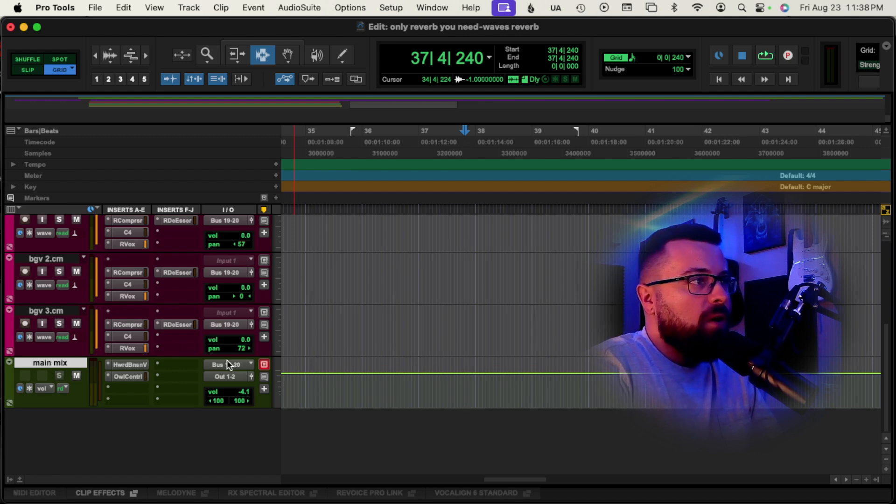
- Place the edit cursor in the bgv 2.cm track at 36|3|240
{"action": "left_click", "coordinate": [383, 269]}
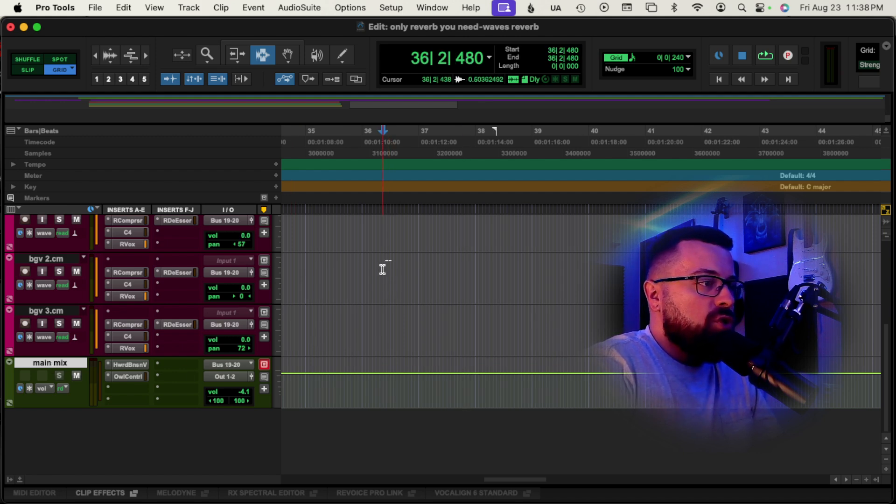
{"action": "left_click", "coordinate": [395, 267]}
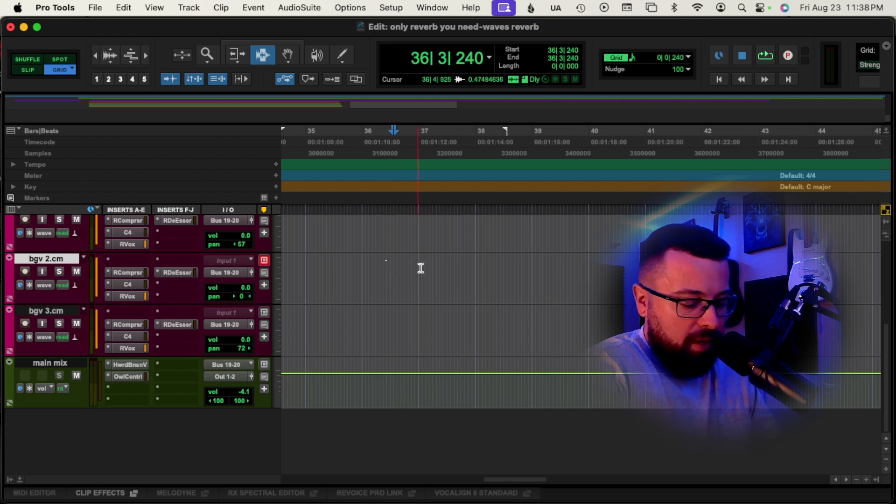
{"action": "key", "text": "super+bracketleft"}
{"action": "key", "text": "super+bracketleft"}
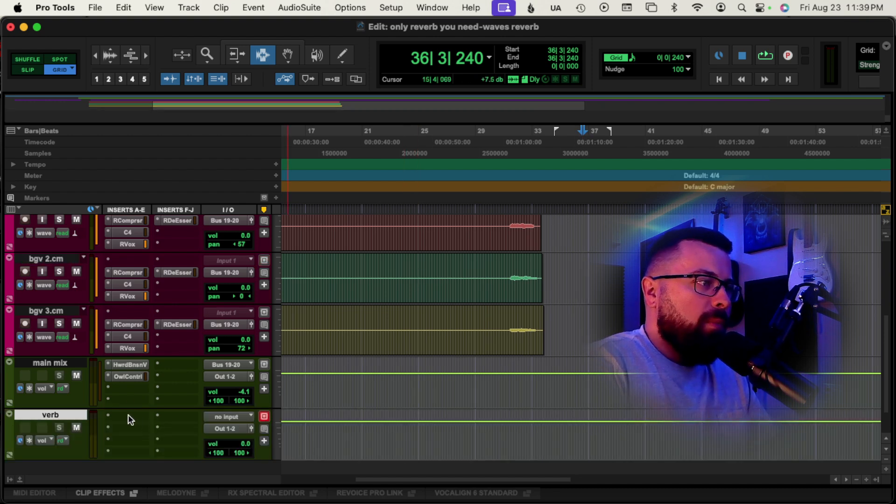
- Insert the Manny Marroquin Reverb in the first insert slot of the verb track
{"action": "left_click", "coordinate": [128, 415]}
{"action": "mouse_move", "coordinate": [186, 410]}
{"action": "mouse_move", "coordinate": [346, 164]}
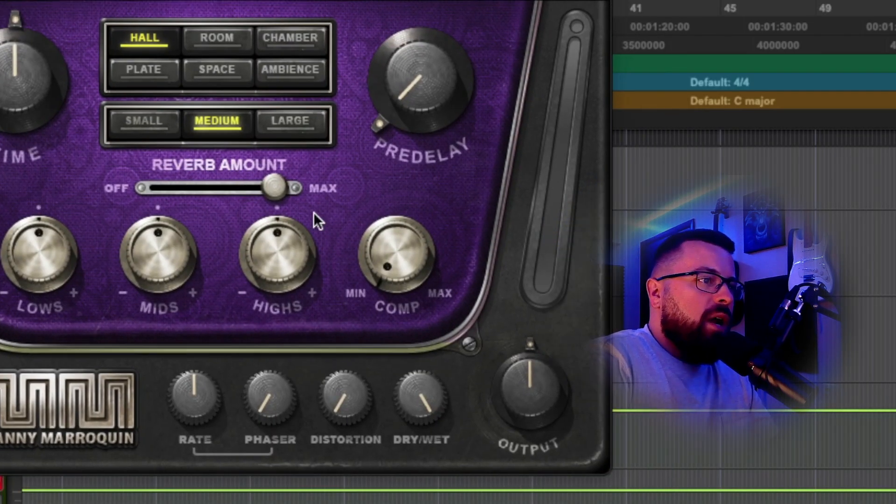
- Fine-tune the reverb's Highs around centre and boost them moderately
{"action": "left_click_drag", "start_coordinate": [299, 282], "coordinate": [290, 264]}
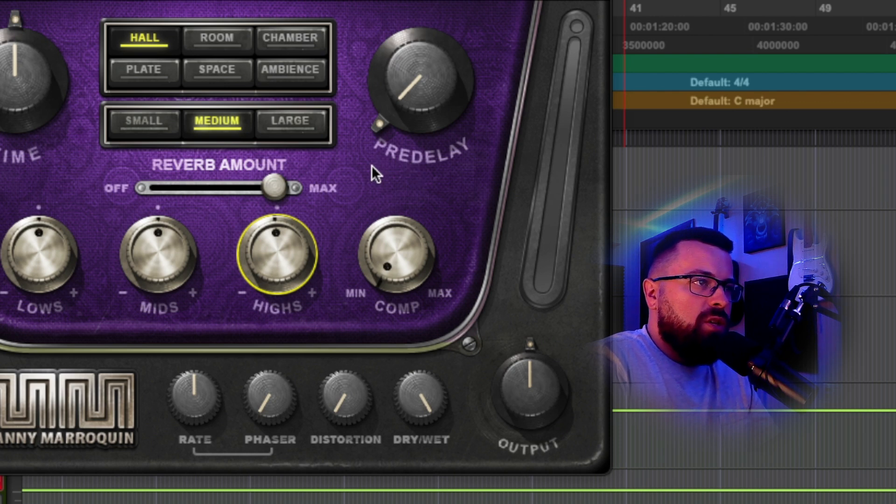
{"action": "left_click_drag", "start_coordinate": [280, 261], "coordinate": [281, 256]}
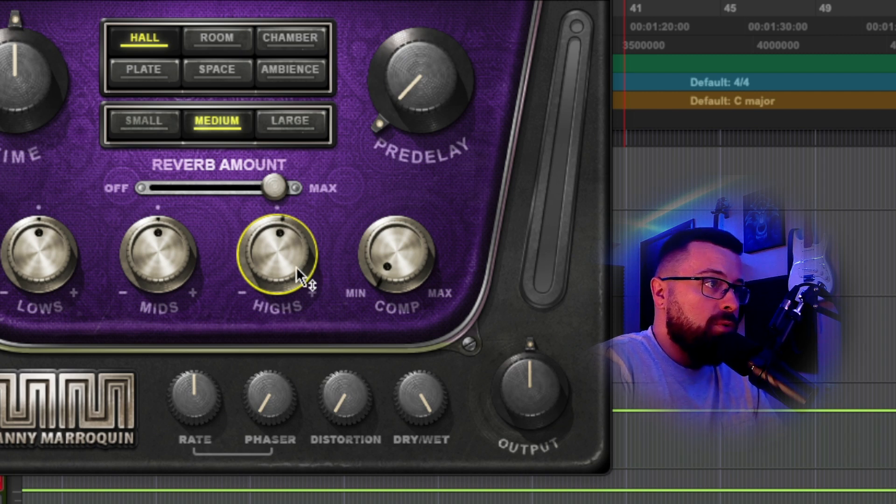
{"action": "mouse_move", "coordinate": [297, 256]}
{"action": "mouse_move", "coordinate": [290, 264]}
{"action": "left_mouse_down"}
{"action": "mouse_move", "coordinate": [288, 228]}
{"action": "mouse_move", "coordinate": [284, 271]}
{"action": "left_mouse_up"}
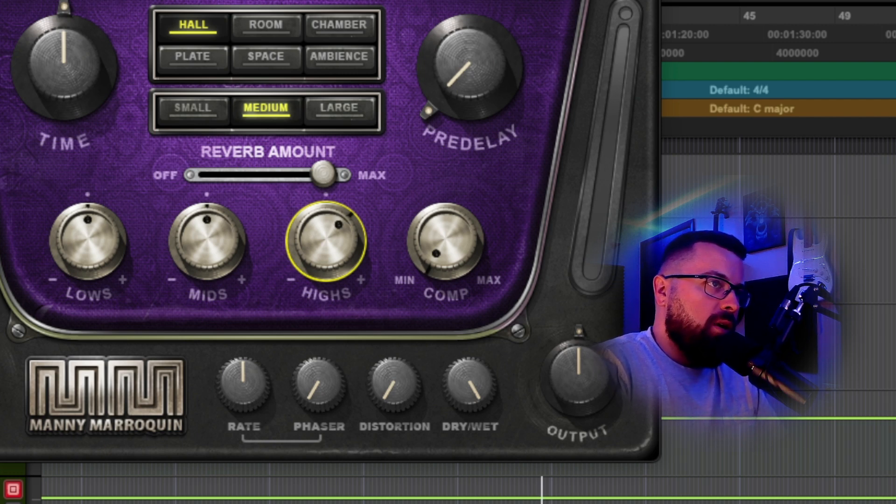
- Compare the Hall and Plate reverb types, choose Plate, and lengthen the reverb Time well above its middle setting
{"action": "mouse_move", "coordinate": [266, 1]}
{"action": "left_mouse_down"}
{"action": "mouse_move", "coordinate": [286, 0]}
{"action": "mouse_move", "coordinate": [278, 14]}
{"action": "left_mouse_up"}
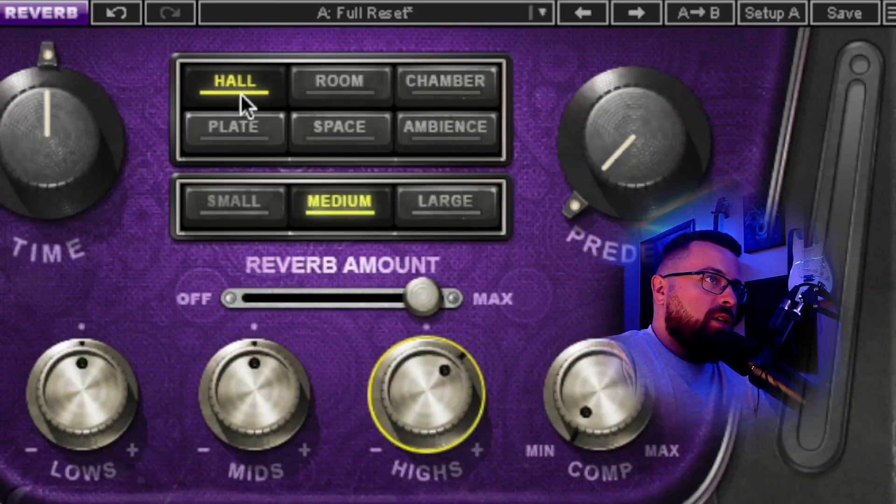
{"action": "left_click", "coordinate": [245, 133]}
{"action": "left_click", "coordinate": [246, 94]}
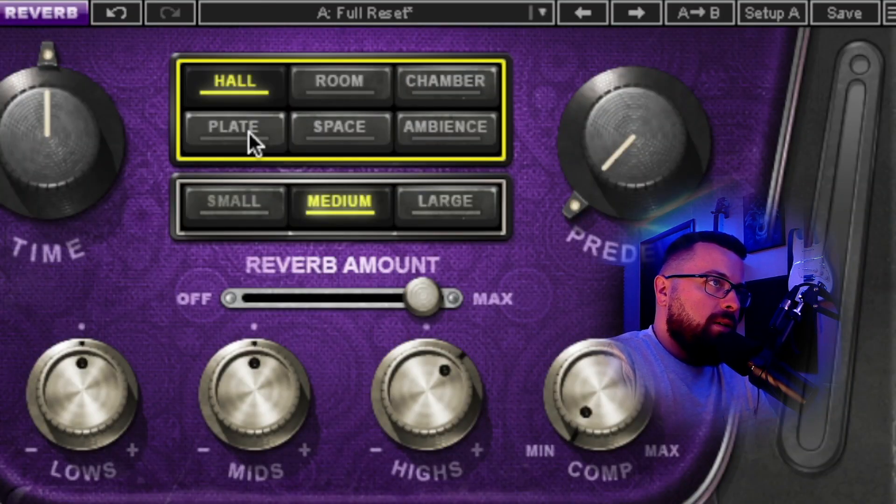
{"action": "left_click", "coordinate": [249, 131]}
{"action": "left_click_drag", "start_coordinate": [48, 136], "coordinate": [48, 81]}
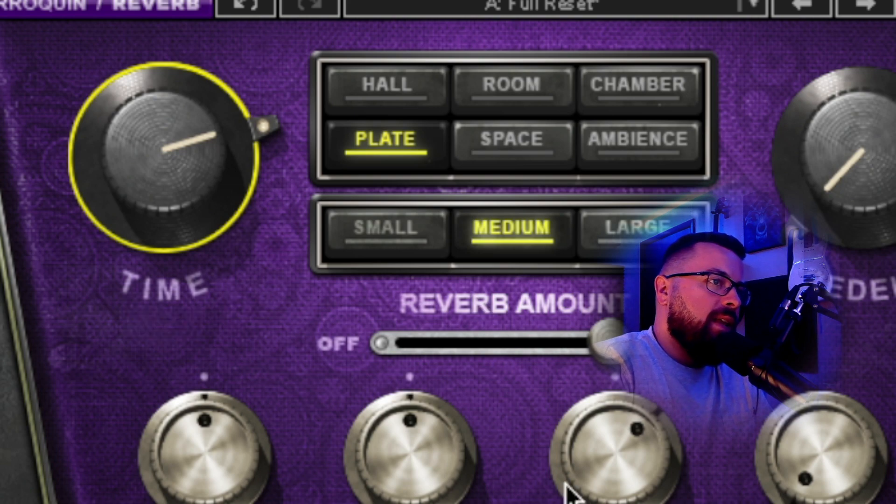
- Sweep the reverb's Highs between a strong boost and a cut, and leave them clearly boosted
{"action": "left_click_drag", "start_coordinate": [615, 496], "coordinate": [615, 460]}
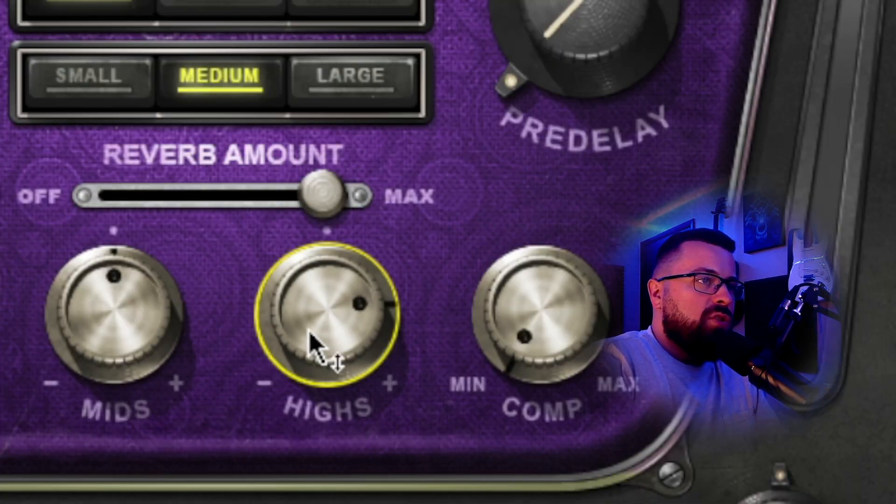
{"action": "left_click_drag", "start_coordinate": [321, 334], "coordinate": [320, 304]}
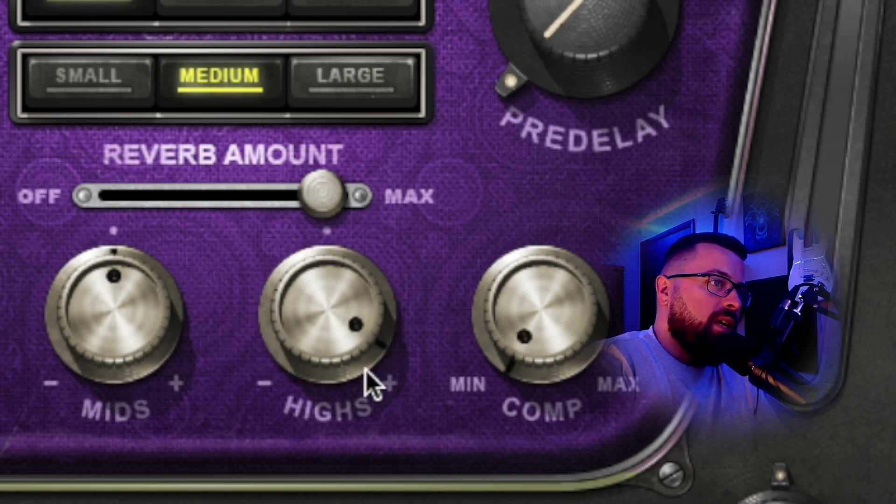
{"action": "left_click_drag", "start_coordinate": [354, 338], "coordinate": [298, 289]}
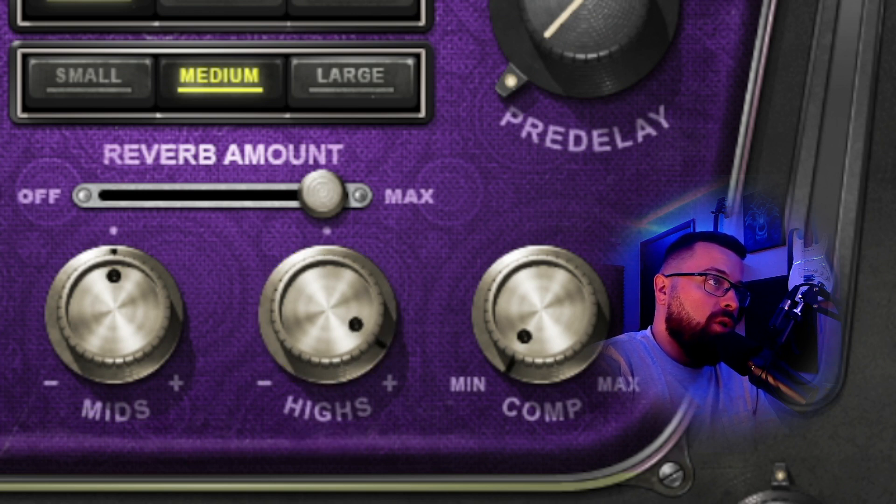
{"action": "left_click_drag", "start_coordinate": [364, 296], "coordinate": [319, 282]}
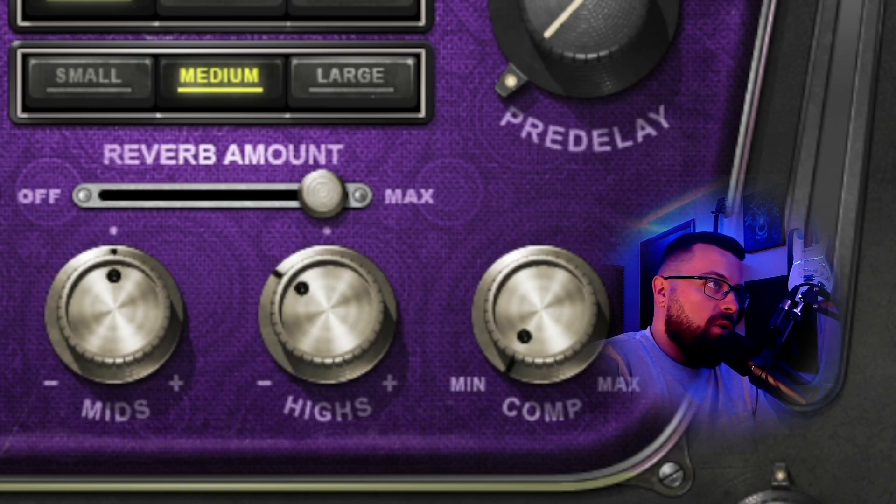
{"action": "left_click_drag", "start_coordinate": [334, 330], "coordinate": [339, 289]}
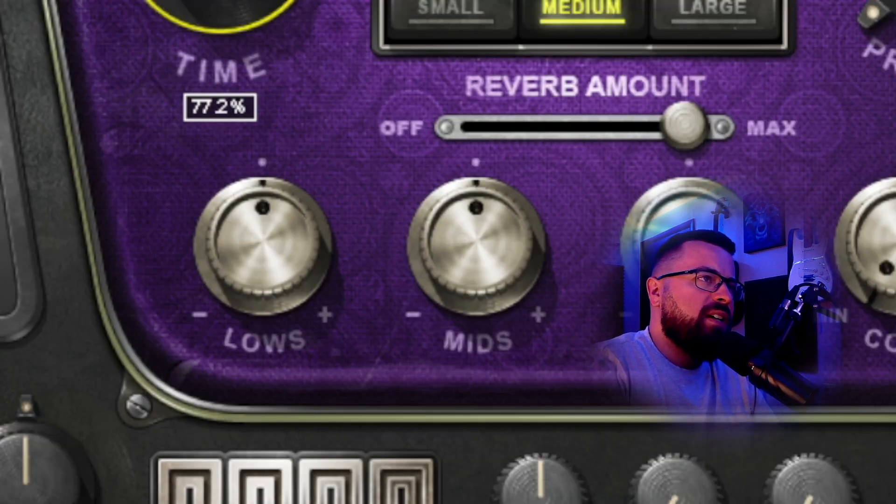
- Set the reverb Time to slightly above 140% and leave the plug-in window
{"action": "left_click_drag", "start_coordinate": [344, 1], "coordinate": [344, 5]}
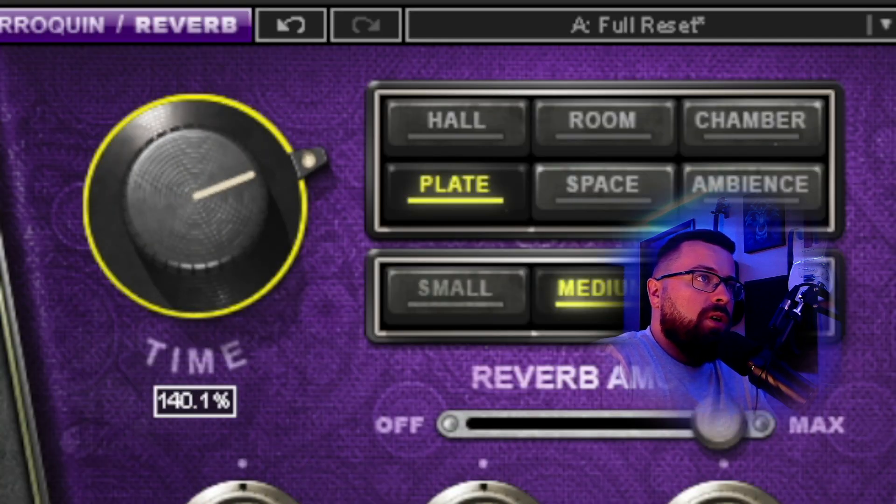
{"action": "left_click_drag", "start_coordinate": [194, 204], "coordinate": [194, 196]}
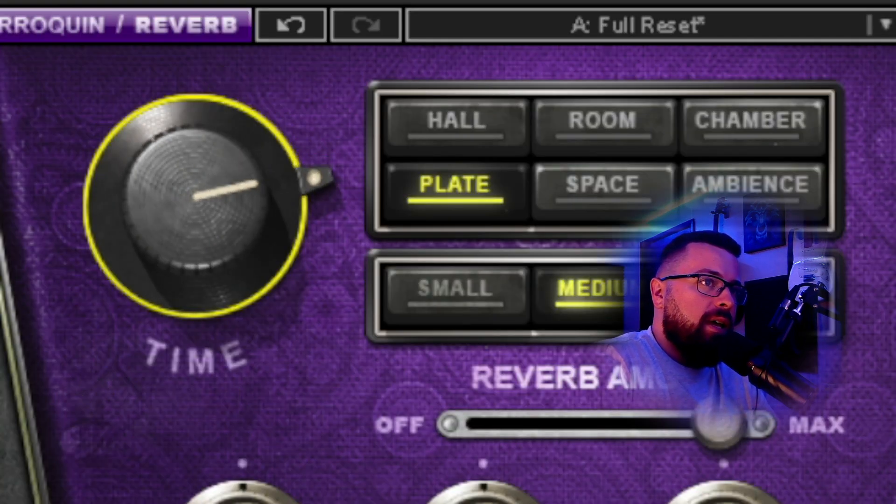
{"action": "left_click", "coordinate": [347, 317]}
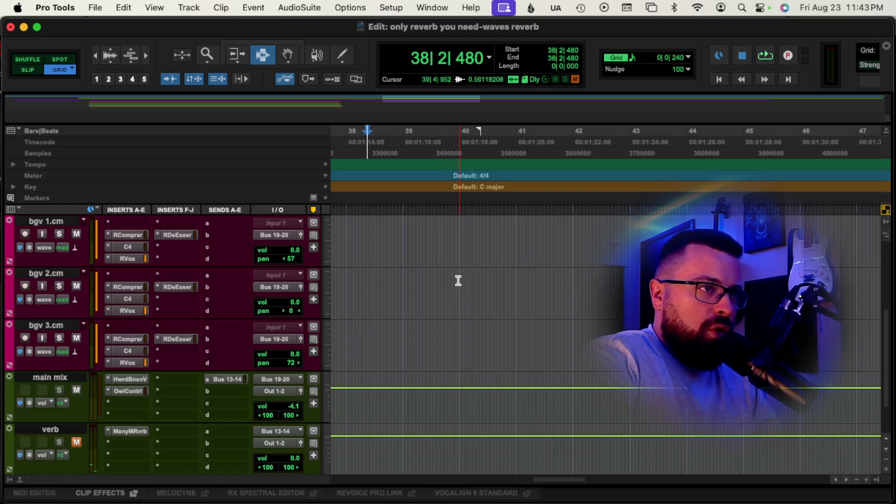
- Play back the song from bar 38, and place the edit cursor in the main.cm track at 38|2|240
{"action": "scroll", "coordinate": [456, 280], "scroll_direction": "up", "scroll_amount": 5}
{"action": "key", "text": "space"}
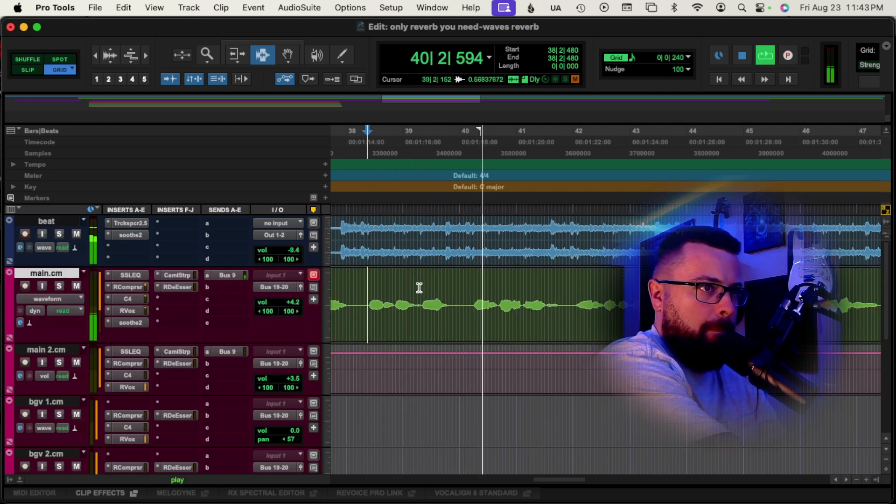
{"action": "left_click", "coordinate": [364, 280]}
- Reopen the verb track's reverb plug-in, slightly reduce the Highs boost, and set the Time to 181.3%
{"action": "scroll", "coordinate": [365, 281], "scroll_direction": "down", "scroll_amount": 2}
{"action": "scroll", "coordinate": [365, 281], "scroll_direction": "down", "scroll_amount": 2}
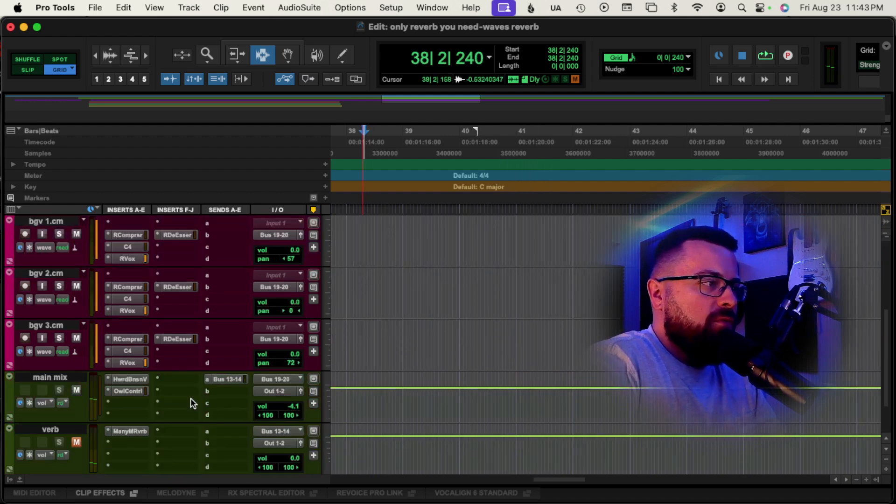
{"action": "left_click", "coordinate": [130, 431]}
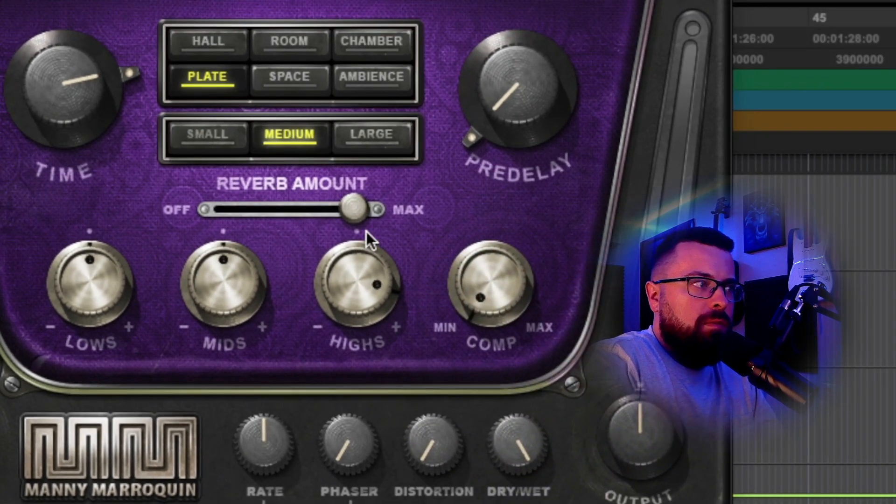
{"action": "left_click_drag", "start_coordinate": [350, 275], "coordinate": [346, 270]}
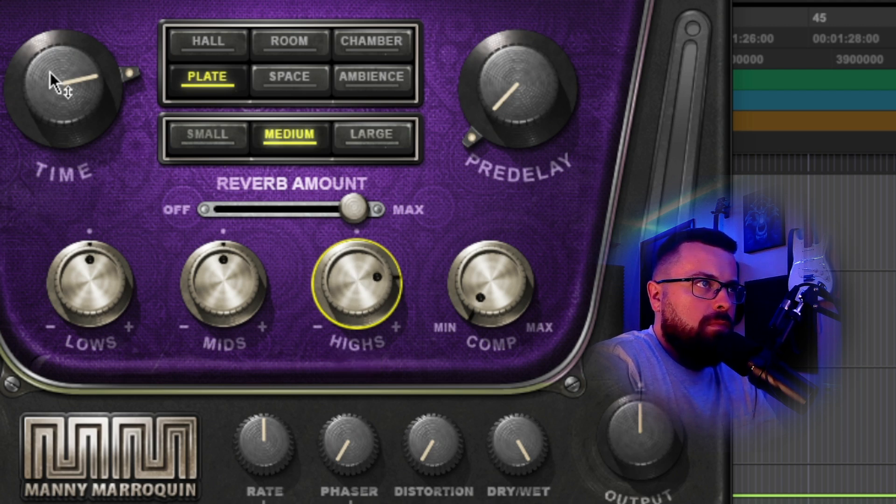
{"action": "left_click_drag", "start_coordinate": [60, 80], "coordinate": [60, 94]}
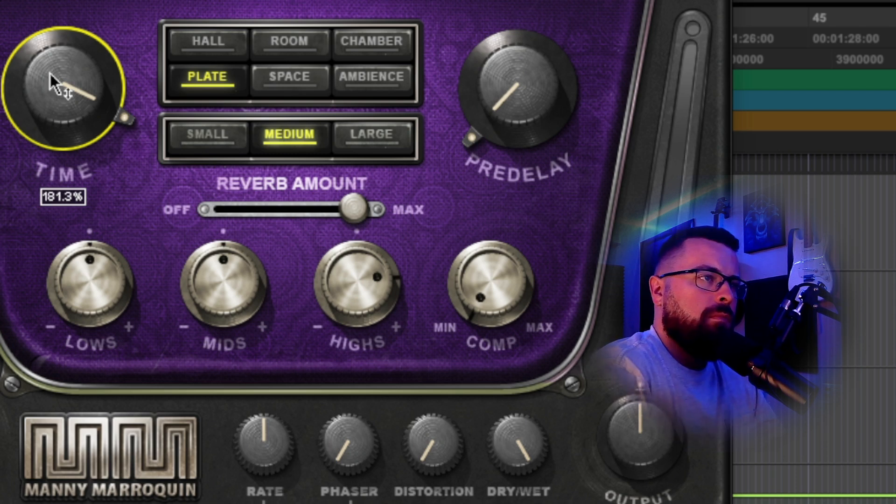
- Shape the reverb's tone by fine-tuning the Highs, cutting the Lows and slightly boosting the Mids
{"action": "left_click_drag", "start_coordinate": [356, 290], "coordinate": [357, 293]}
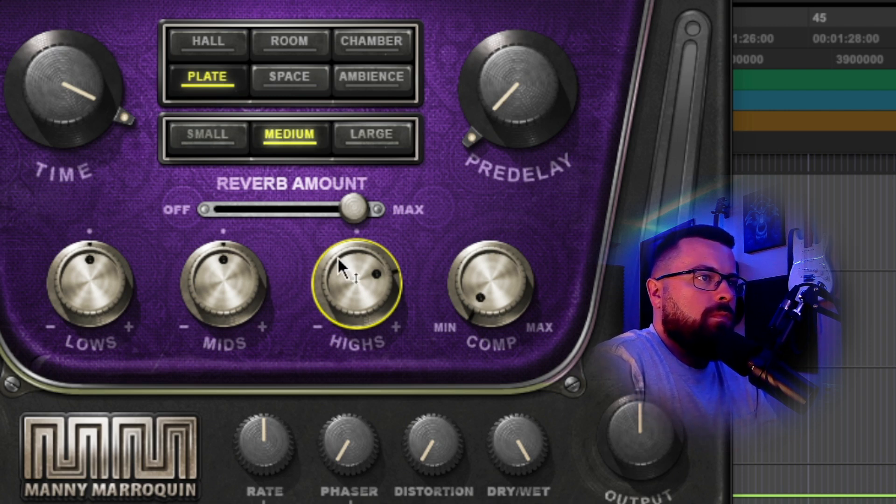
{"action": "mouse_move", "coordinate": [100, 284]}
{"action": "left_mouse_down"}
{"action": "mouse_move", "coordinate": [100, 318]}
{"action": "mouse_move", "coordinate": [104, 270]}
{"action": "left_mouse_up"}
{"action": "mouse_move", "coordinate": [256, 310]}
{"action": "left_mouse_down"}
{"action": "mouse_move", "coordinate": [256, 290]}
{"action": "mouse_move", "coordinate": [257, 303]}
{"action": "left_mouse_up"}
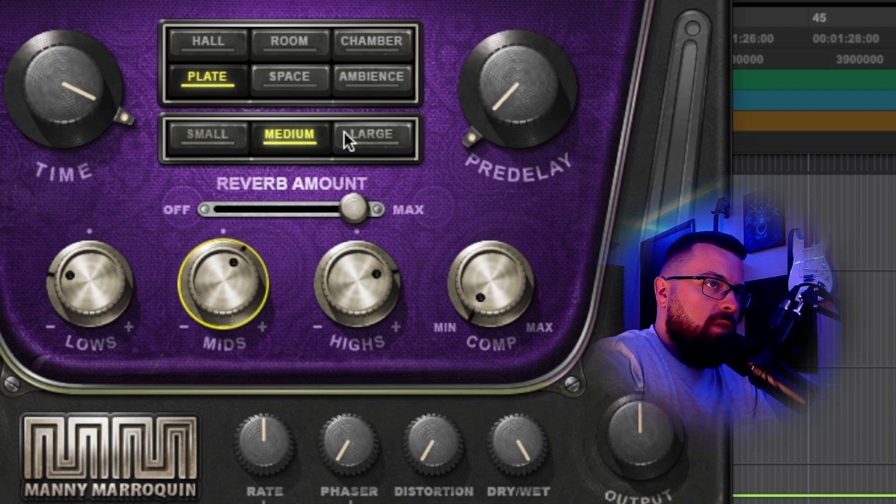
- Try the Large plate size with the reverb Time at 169.6%
{"action": "left_click", "coordinate": [380, 135]}
{"action": "left_click_drag", "start_coordinate": [73, 116], "coordinate": [73, 74]}
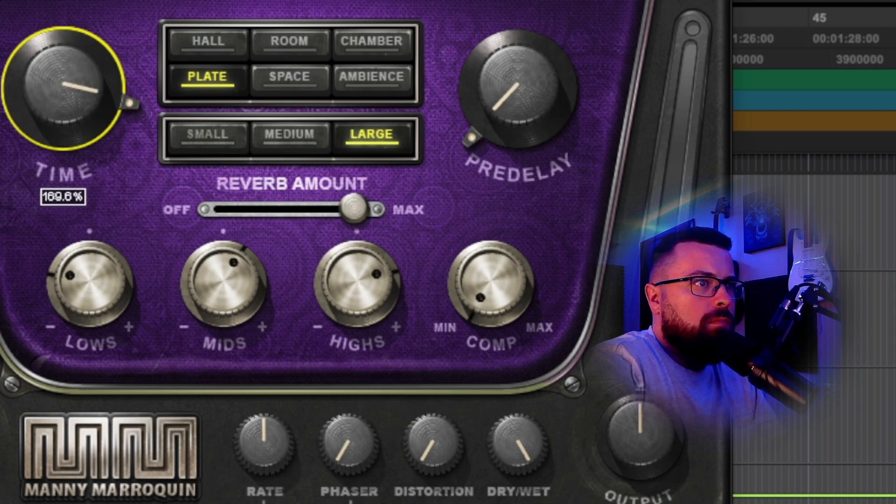
- Set the reverb's Lows to -33.3 and Highs to 22.2, boost the Mids further, and stop playback
{"action": "left_click_drag", "start_coordinate": [94, 286], "coordinate": [94, 297]}
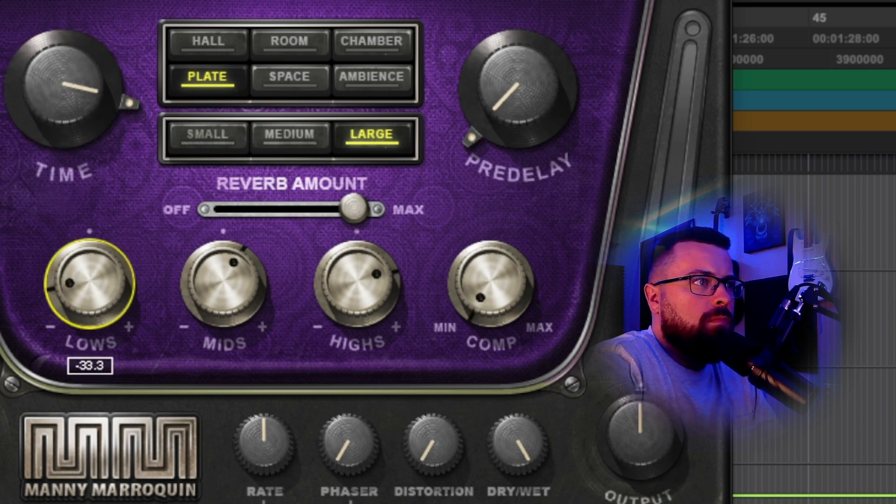
{"action": "left_click_drag", "start_coordinate": [250, 310], "coordinate": [251, 303]}
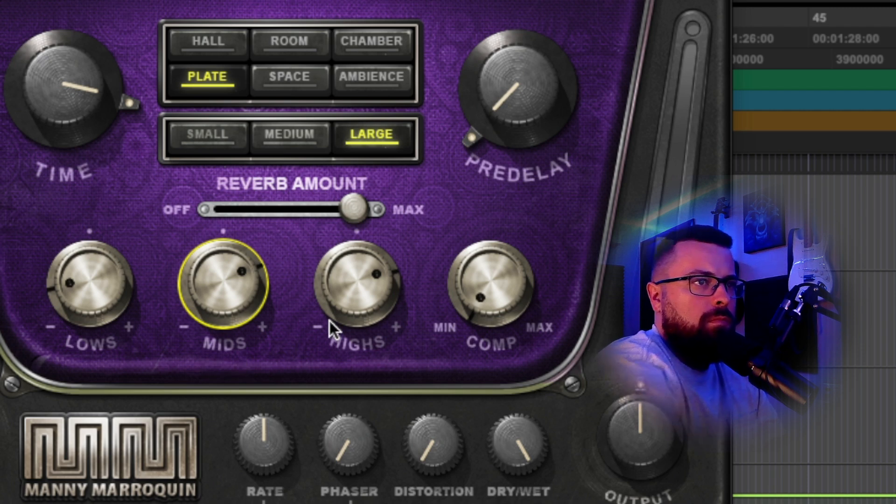
{"action": "left_click_drag", "start_coordinate": [356, 312], "coordinate": [356, 310]}
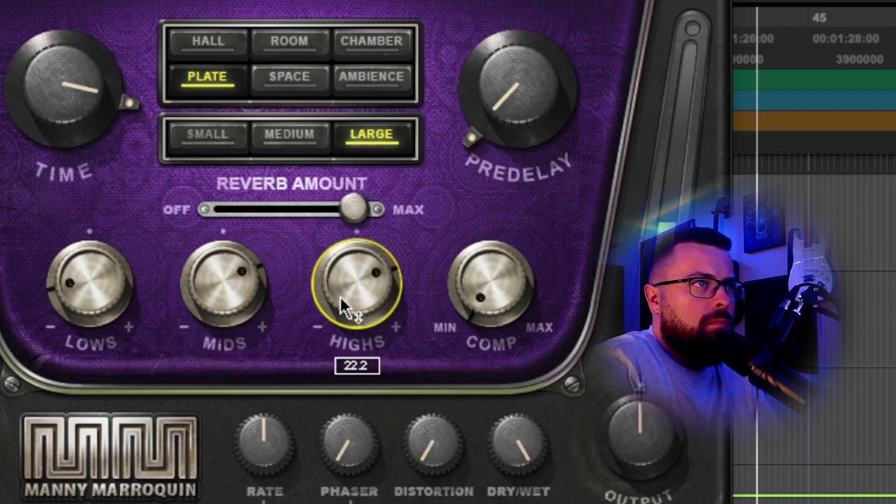
{"action": "key", "text": "space"}
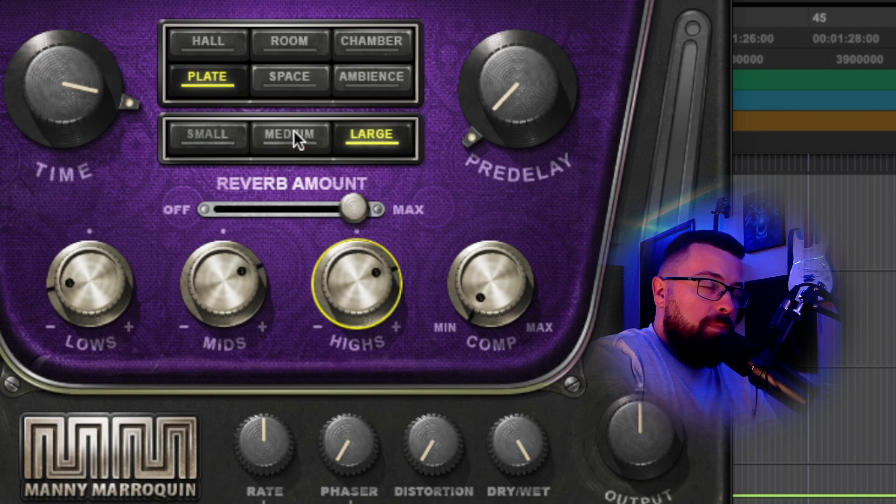
- Switch the plate size back to Medium and raise the reverb Time well above its middle setting
{"action": "left_click", "coordinate": [314, 137]}
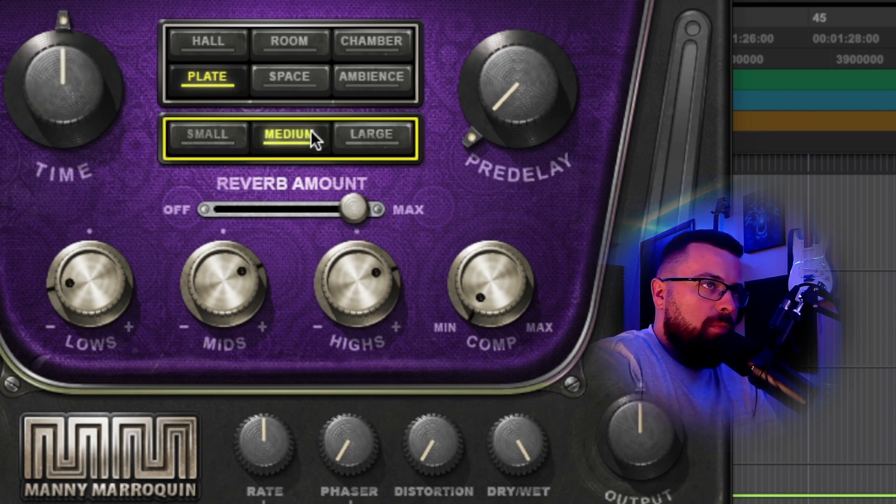
{"action": "left_click_drag", "start_coordinate": [57, 103], "coordinate": [55, 88]}
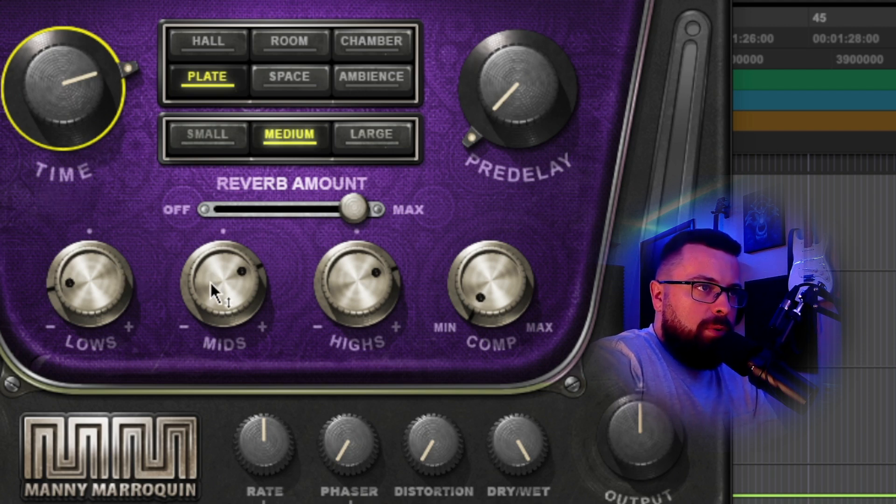
- Set the reverb level fader to -10.2 dB
{"action": "mouse_move", "coordinate": [354, 296]}
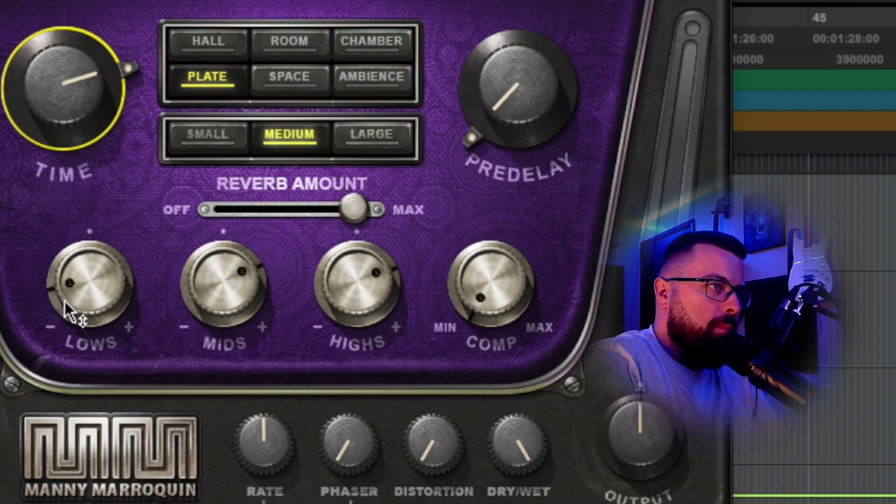
{"action": "mouse_move", "coordinate": [82, 317]}
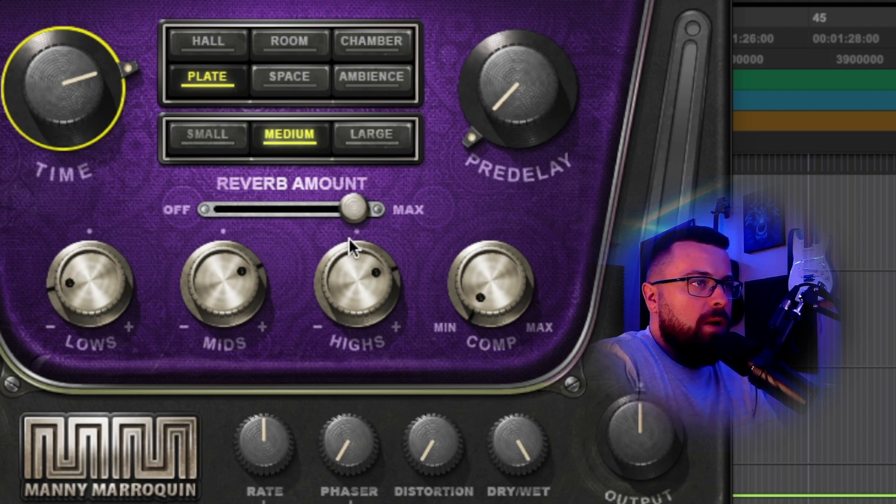
{"action": "left_click", "coordinate": [359, 295]}
{"action": "left_click_drag", "start_coordinate": [349, 295], "coordinate": [349, 281]}
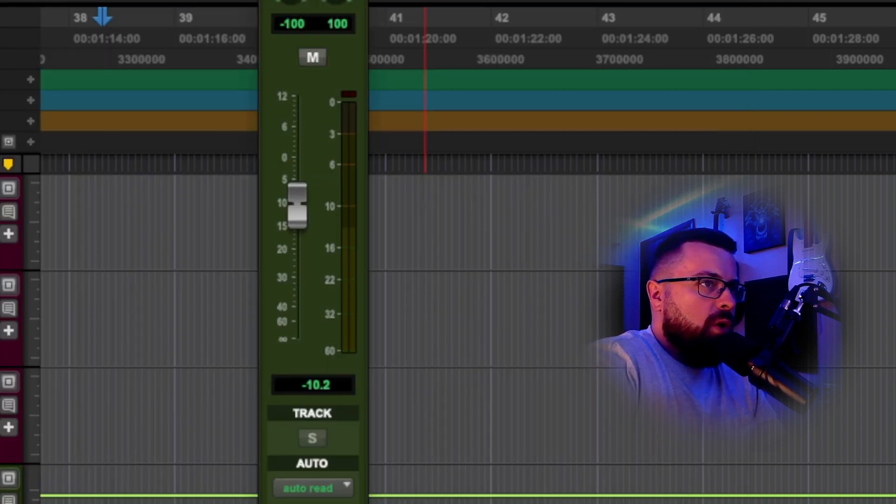
- Adjust the reverb track's fader during playback and raise the Medium plate's Time slightly
{"action": "key", "text": "space"}
{"action": "left_click_drag", "start_coordinate": [298, 194], "coordinate": [310, 211]}
{"action": "key", "text": "space"}
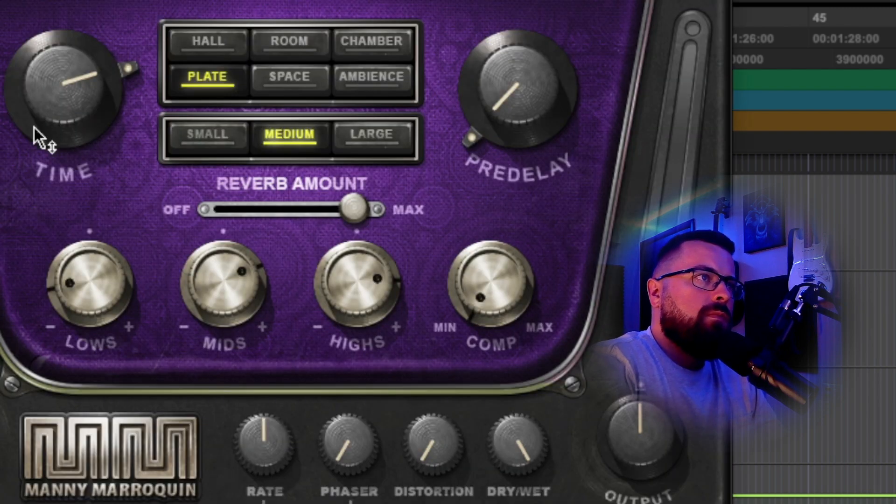
{"action": "left_click_drag", "start_coordinate": [47, 117], "coordinate": [46, 109]}
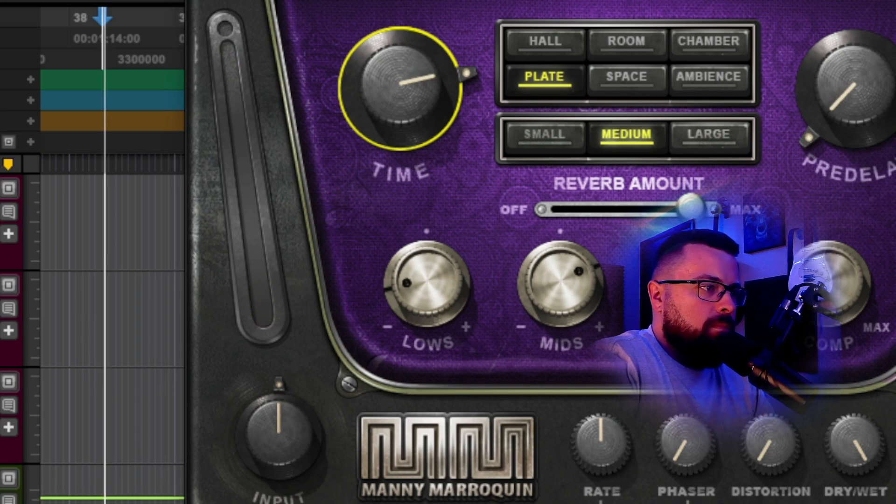
{"action": "key", "text": "space"}
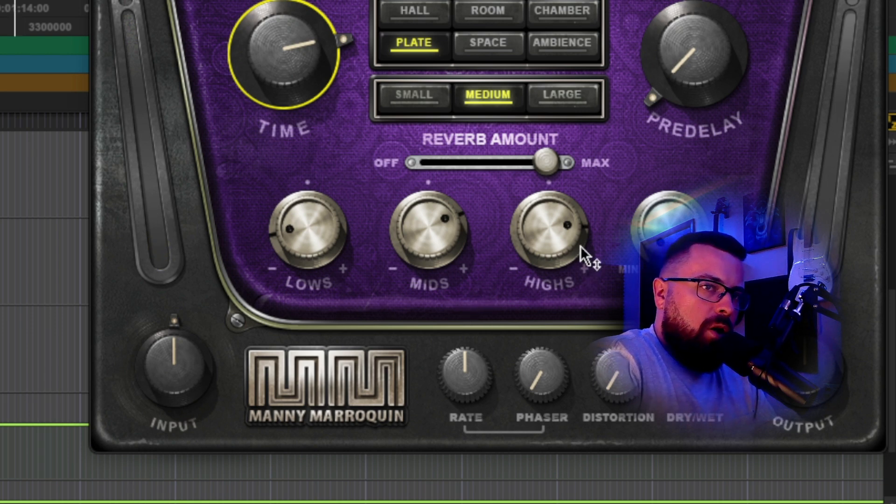
- Try the reverb with the Highs reduced to 1.3 and the Mids returned to their middle setting
{"action": "left_click", "coordinate": [572, 226]}
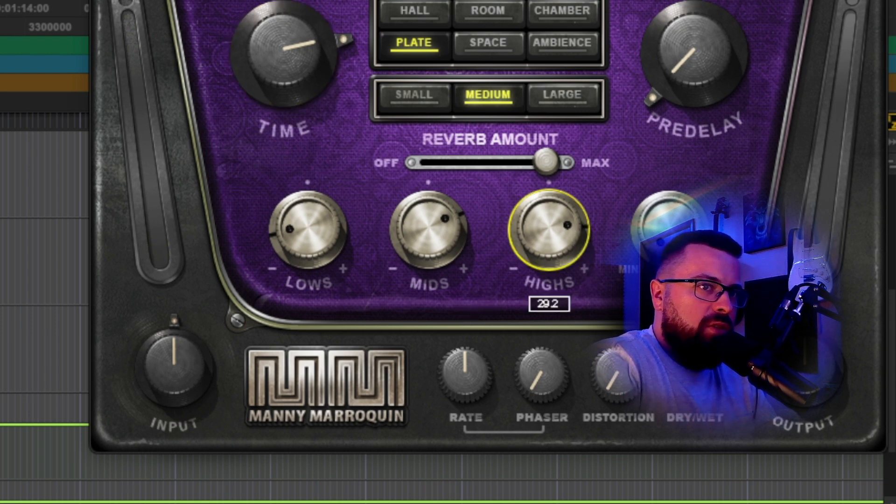
{"action": "left_click_drag", "start_coordinate": [573, 226], "coordinate": [573, 252]}
{"action": "key", "text": "space"}
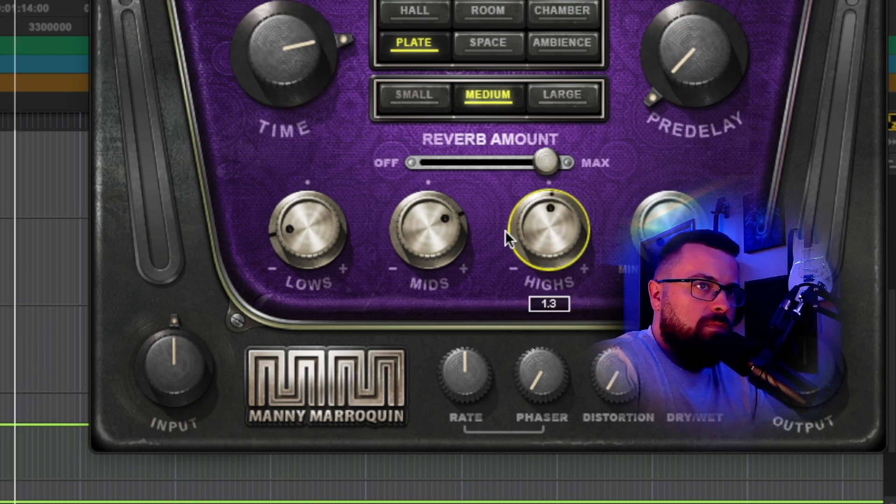
{"action": "left_click_drag", "start_coordinate": [452, 235], "coordinate": [452, 254]}
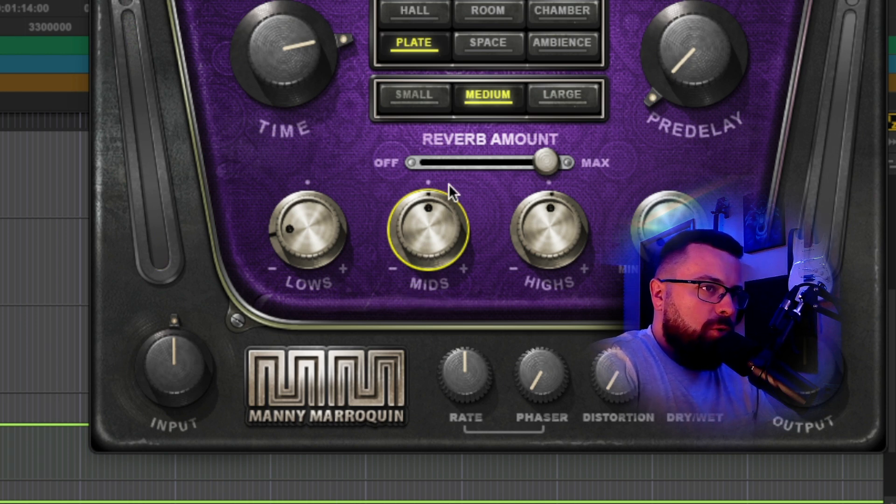
{"action": "mouse_move", "coordinate": [438, 231]}
{"action": "left_mouse_down"}
{"action": "mouse_move", "coordinate": [438, 201]}
{"action": "mouse_move", "coordinate": [438, 220]}
{"action": "left_mouse_up"}
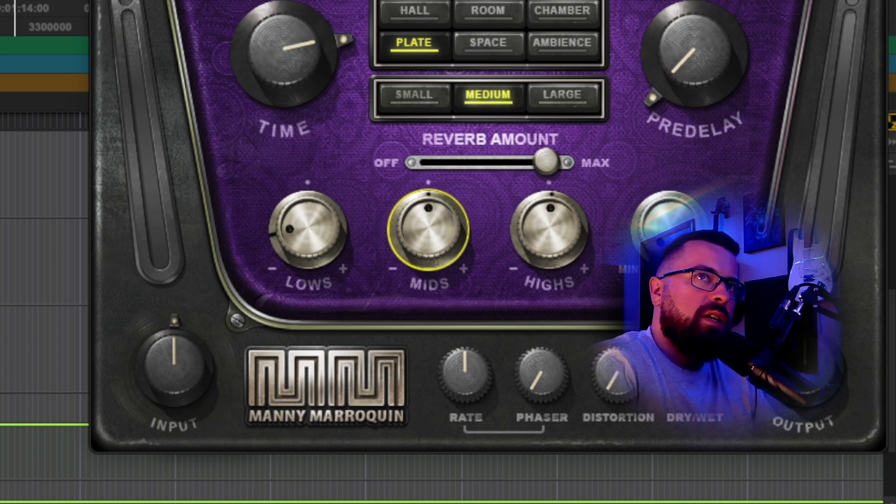
- Boost the reverb's Mids and Highs well above their middle settings again
{"action": "left_click_drag", "start_coordinate": [467, 1], "coordinate": [295, 0]}
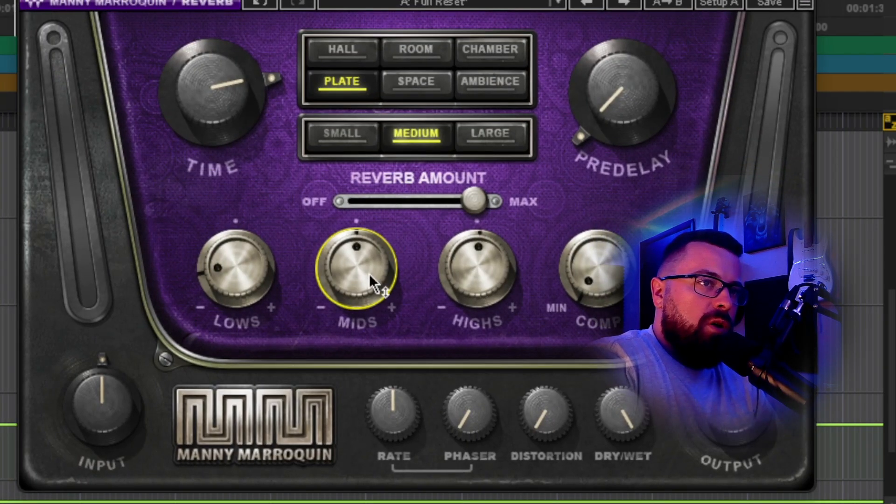
{"action": "left_click_drag", "start_coordinate": [369, 274], "coordinate": [369, 259]}
{"action": "left_click_drag", "start_coordinate": [480, 292], "coordinate": [473, 273]}
{"action": "left_click", "coordinate": [379, 282]}
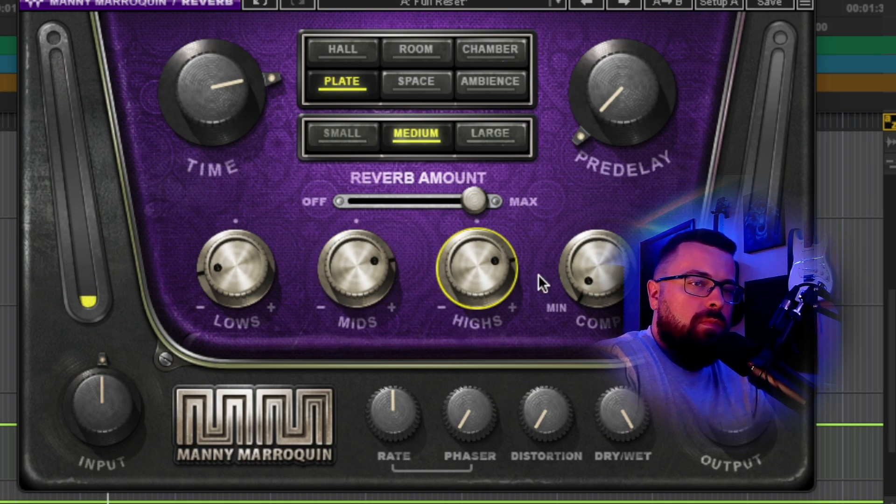
- Raise the reverb's Comp well above its middle setting and lower the Output past -2.4
{"action": "left_click_drag", "start_coordinate": [595, 270], "coordinate": [581, 285]}
{"action": "left_click_drag", "start_coordinate": [734, 404], "coordinate": [738, 408]}
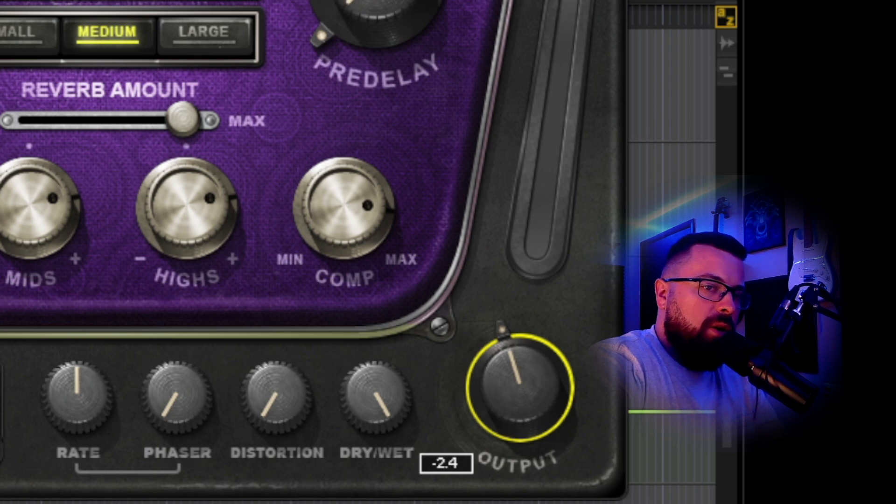
{"action": "left_click_drag", "start_coordinate": [523, 372], "coordinate": [522, 384]}
- Switch the reverb type to Hall during playback and raise the Time well above its middle setting
{"action": "key", "text": "space"}
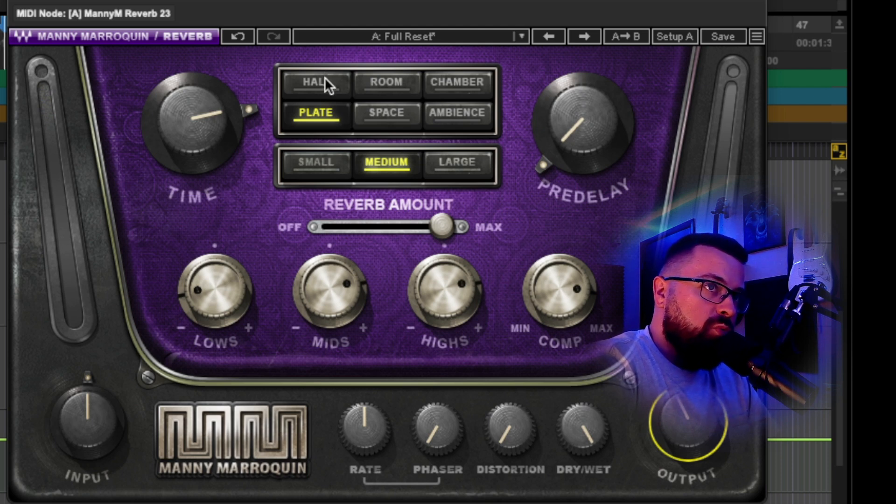
{"action": "left_click", "coordinate": [324, 77]}
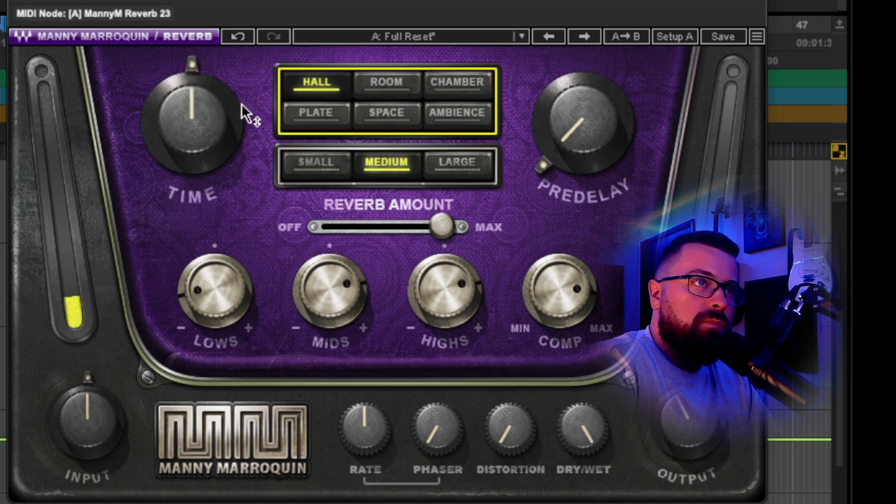
{"action": "left_click_drag", "start_coordinate": [242, 105], "coordinate": [242, 83]}
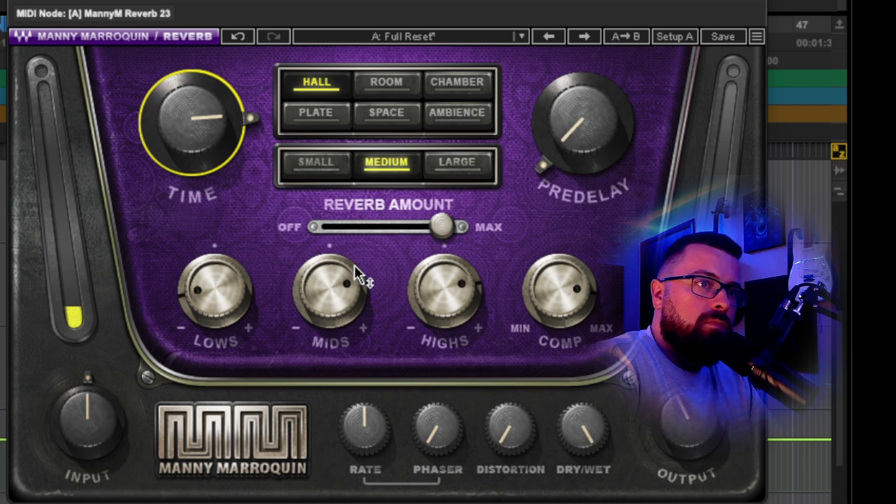
- Nudge the Hall reverb's Mids and Highs up slightly and lower the Output to -6.8
{"action": "left_click_drag", "start_coordinate": [351, 271], "coordinate": [351, 267]}
{"action": "left_click_drag", "start_coordinate": [459, 273], "coordinate": [460, 269]}
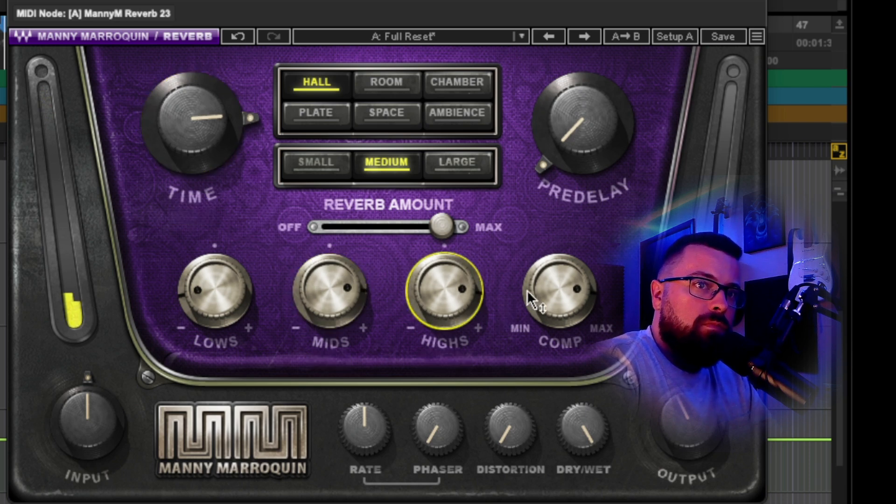
{"action": "left_click", "coordinate": [550, 296]}
{"action": "left_click_drag", "start_coordinate": [726, 424], "coordinate": [707, 422]}
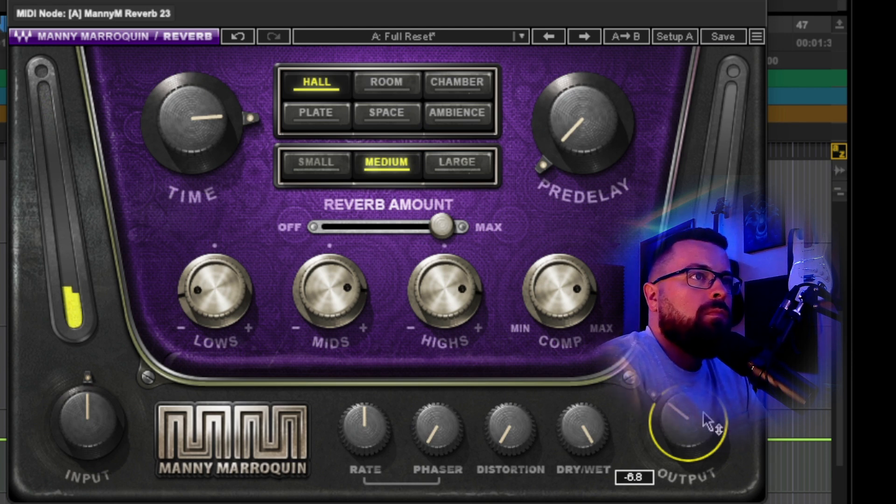
- Try the Medium Hall with its Time lowered to just above the middle setting
{"action": "left_click_drag", "start_coordinate": [192, 122], "coordinate": [206, 133]}
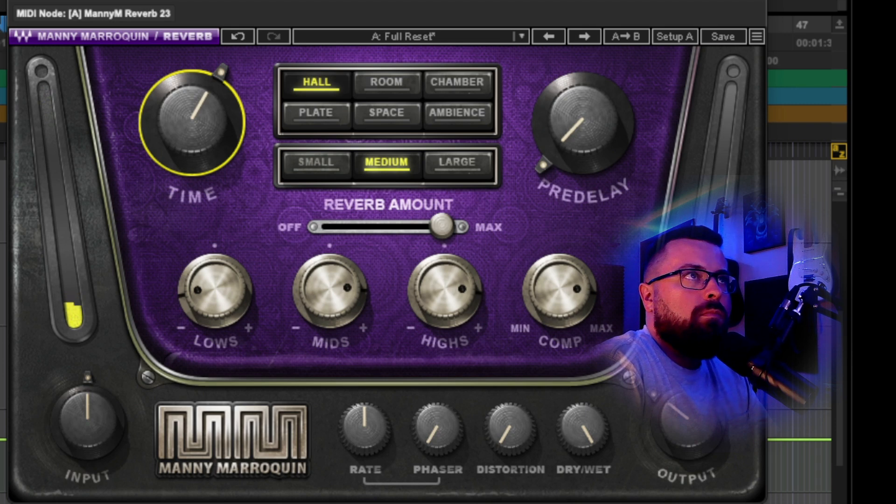
{"action": "left_click_drag", "start_coordinate": [183, 116], "coordinate": [209, 122]}
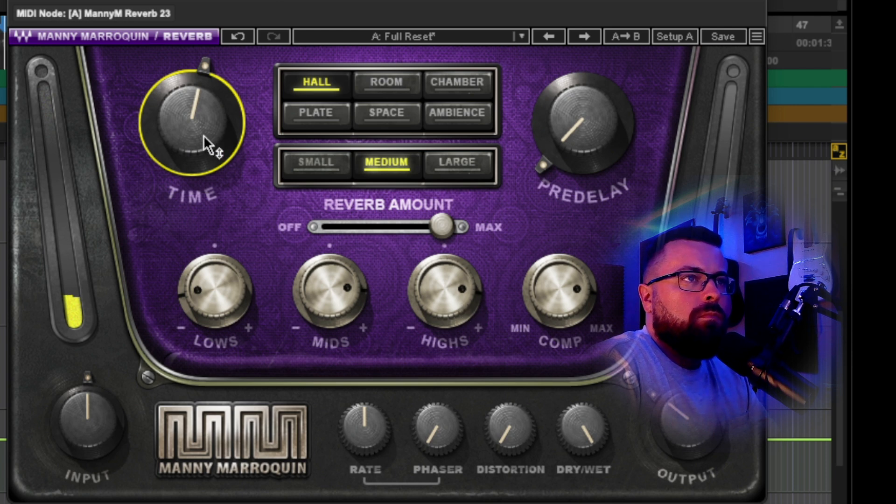
{"action": "left_click_drag", "start_coordinate": [206, 139], "coordinate": [206, 143]}
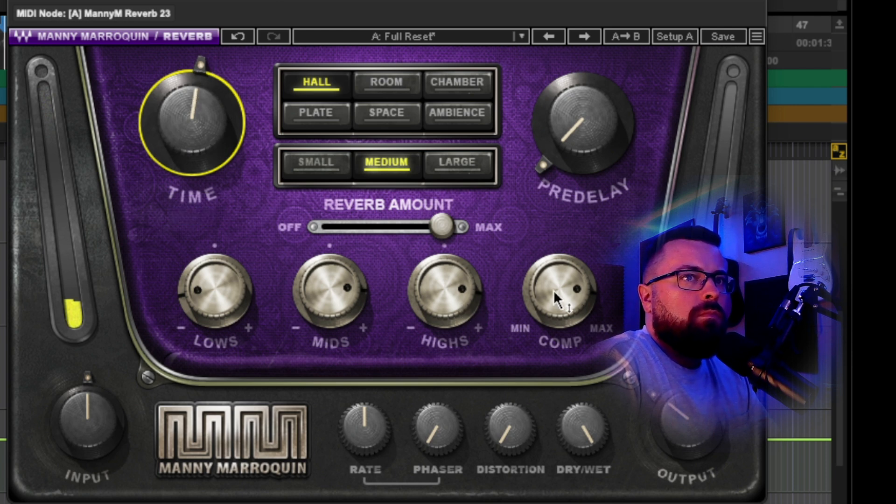
- Trim the reverb's Comp slightly and set the Highs to 25.6
{"action": "mouse_move", "coordinate": [557, 299]}
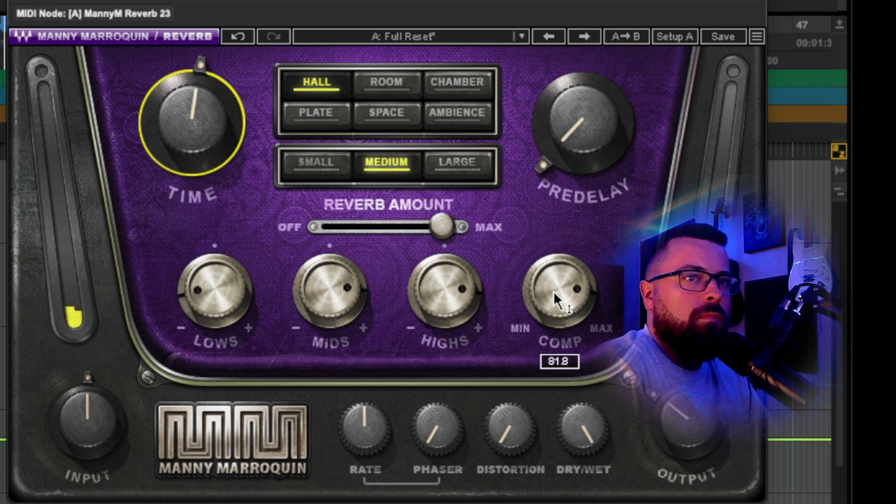
{"action": "left_click_drag", "start_coordinate": [581, 291], "coordinate": [580, 295]}
{"action": "left_click_drag", "start_coordinate": [458, 307], "coordinate": [459, 312]}
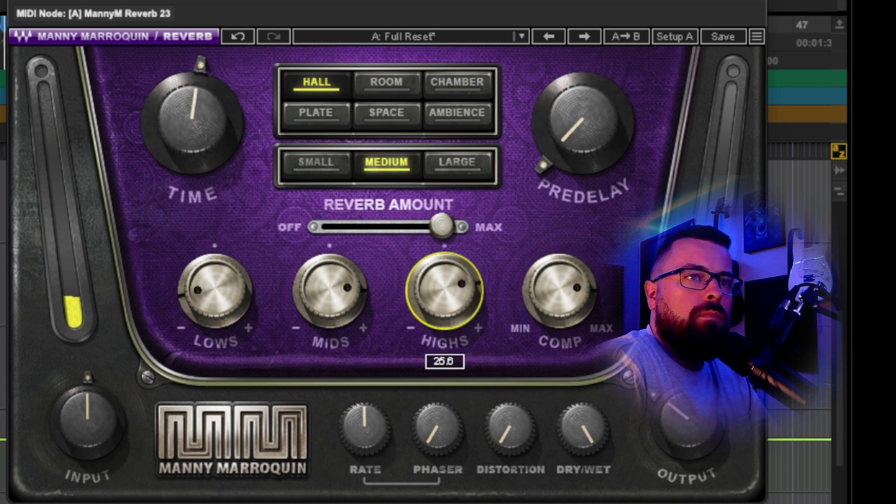
- Try the Medium Hall with the Time at 200.0% and the Mids at 19.7
{"action": "mouse_move", "coordinate": [341, 290]}
{"action": "left_mouse_down"}
{"action": "mouse_move", "coordinate": [340, 276]}
{"action": "mouse_move", "coordinate": [343, 286]}
{"action": "left_mouse_up"}
{"action": "left_click_drag", "start_coordinate": [215, 110], "coordinate": [216, 84]}
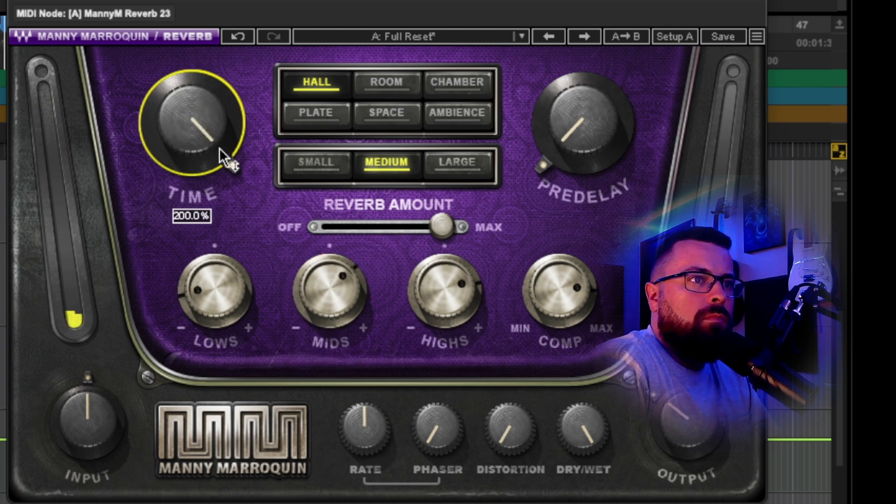
{"action": "mouse_move", "coordinate": [333, 305]}
{"action": "left_mouse_down"}
{"action": "mouse_move", "coordinate": [334, 297]}
{"action": "mouse_move", "coordinate": [334, 306]}
{"action": "left_mouse_up"}
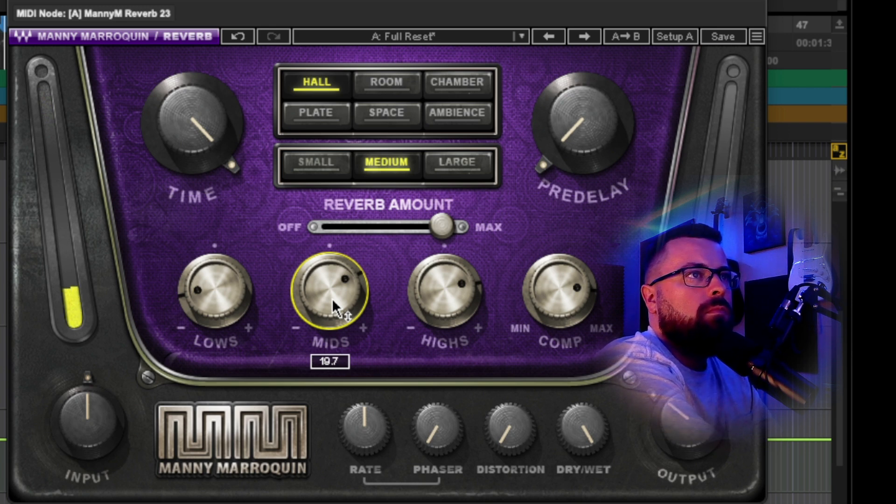
- Change the Hall size to Large and set the Time to 152.8%
{"action": "left_click", "coordinate": [467, 162]}
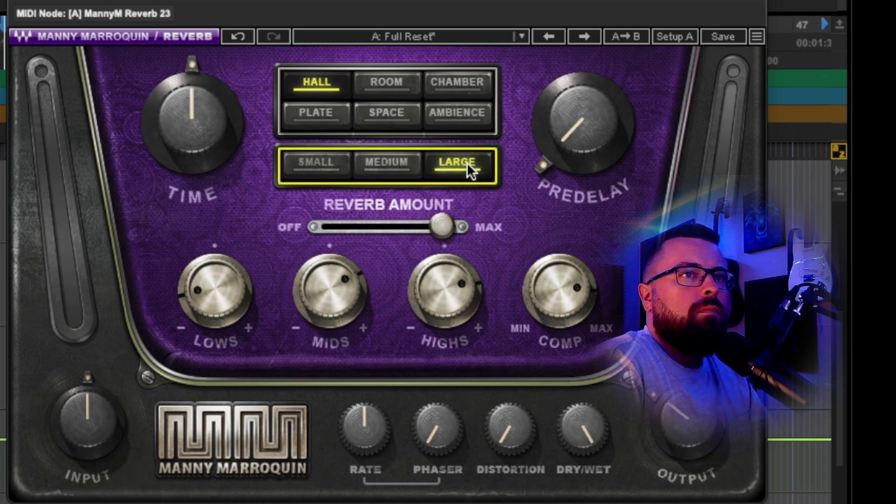
{"action": "left_click_drag", "start_coordinate": [227, 115], "coordinate": [226, 94]}
{"action": "left_click_drag", "start_coordinate": [187, 115], "coordinate": [188, 105]}
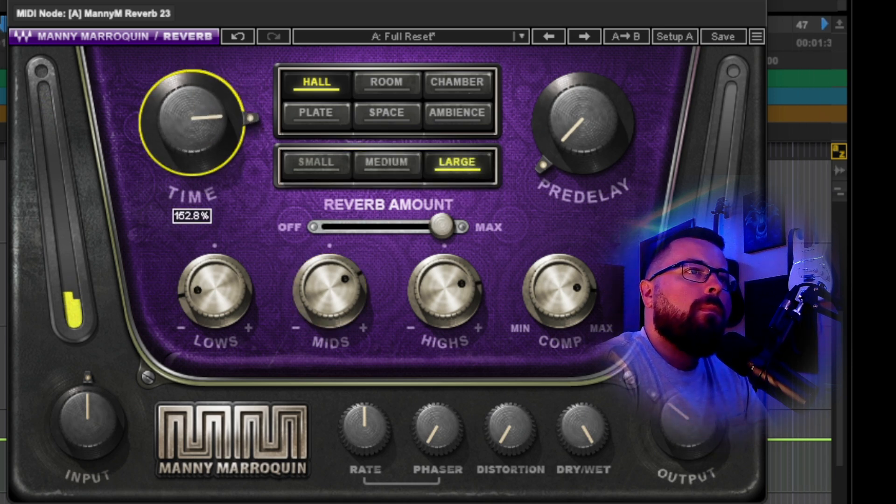
- Set the Large Hall's Mids to 34.6 and its Lows to -50.0
{"action": "left_click", "coordinate": [319, 283]}
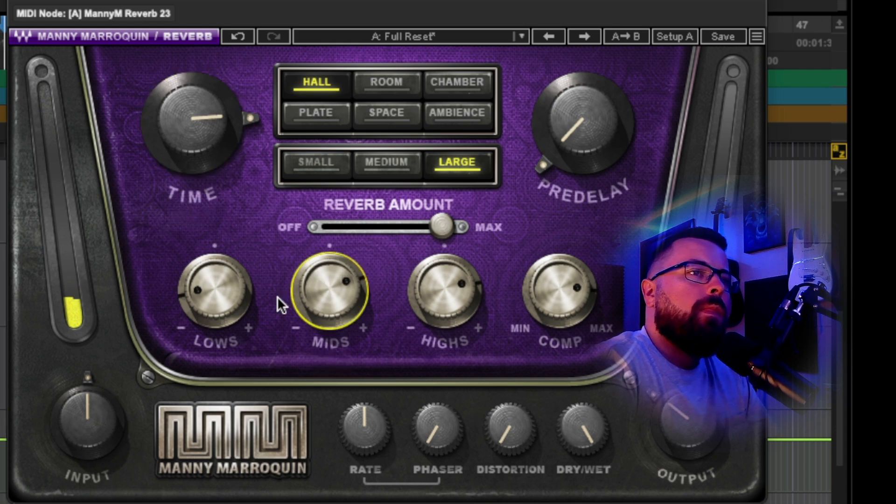
{"action": "left_click_drag", "start_coordinate": [302, 296], "coordinate": [301, 284]}
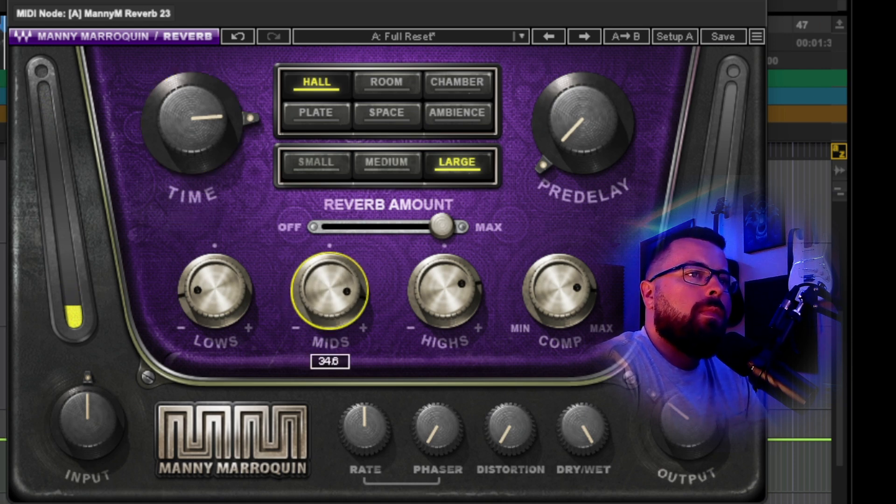
{"action": "left_click_drag", "start_coordinate": [216, 256], "coordinate": [206, 296]}
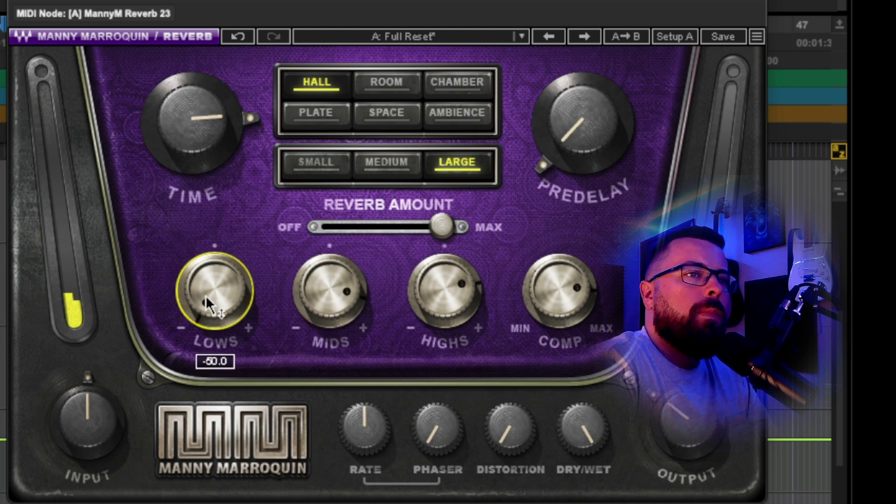
- Lower the reverb's Comp slightly, set the Output to -10.1, and stop playback
{"action": "left_click", "coordinate": [558, 321]}
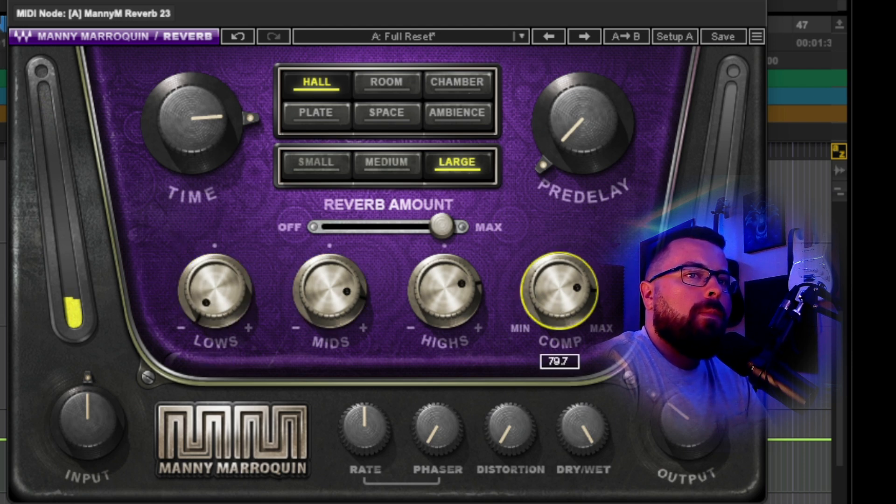
{"action": "left_click_drag", "start_coordinate": [558, 321], "coordinate": [558, 325]}
{"action": "left_click_drag", "start_coordinate": [680, 416], "coordinate": [680, 427]}
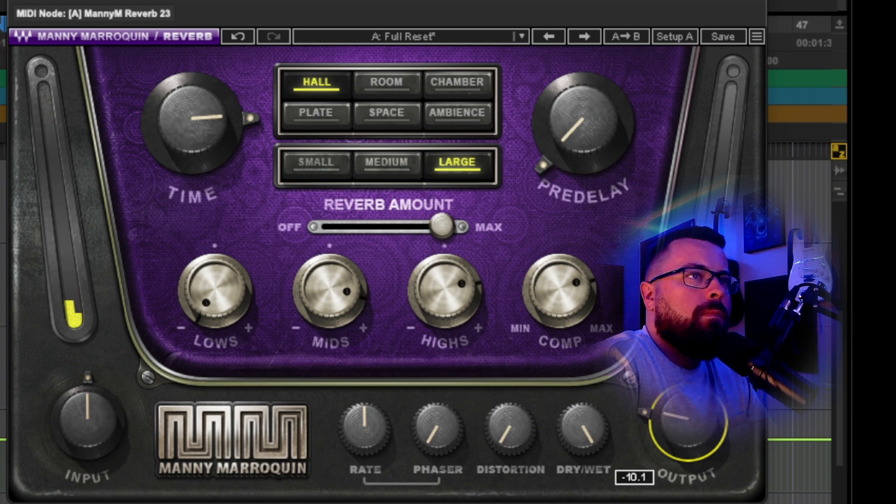
{"action": "left_click_drag", "start_coordinate": [676, 412], "coordinate": [676, 411]}
{"action": "key", "text": "space"}
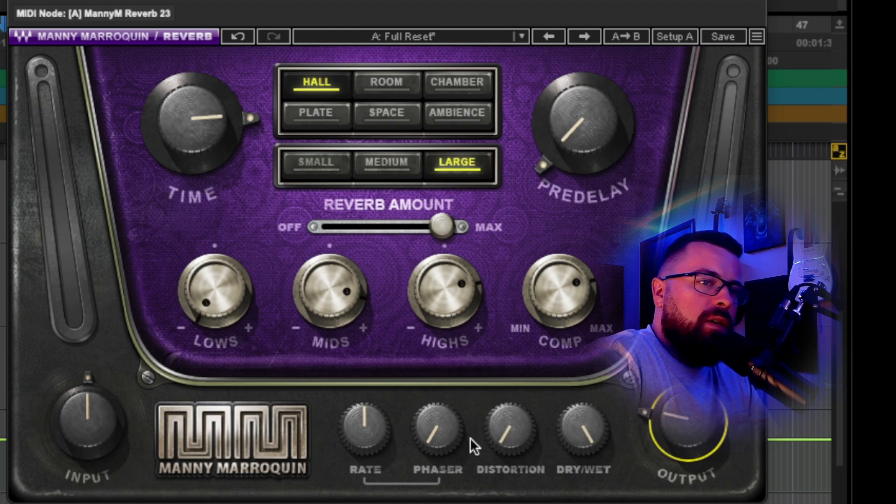
- Bring the reverb's Phaser up to somewhat below its middle setting and lower the Rate to 0.03
{"action": "left_click", "coordinate": [435, 433]}
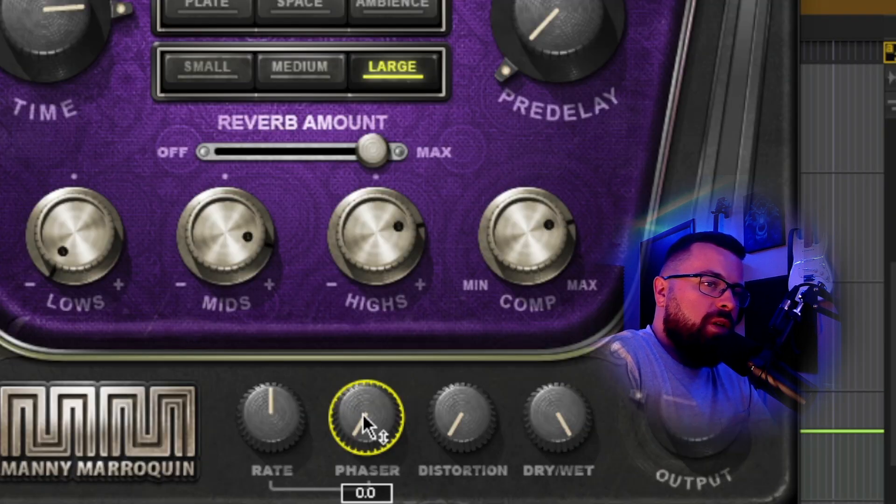
{"action": "left_click_drag", "start_coordinate": [365, 433], "coordinate": [376, 360]}
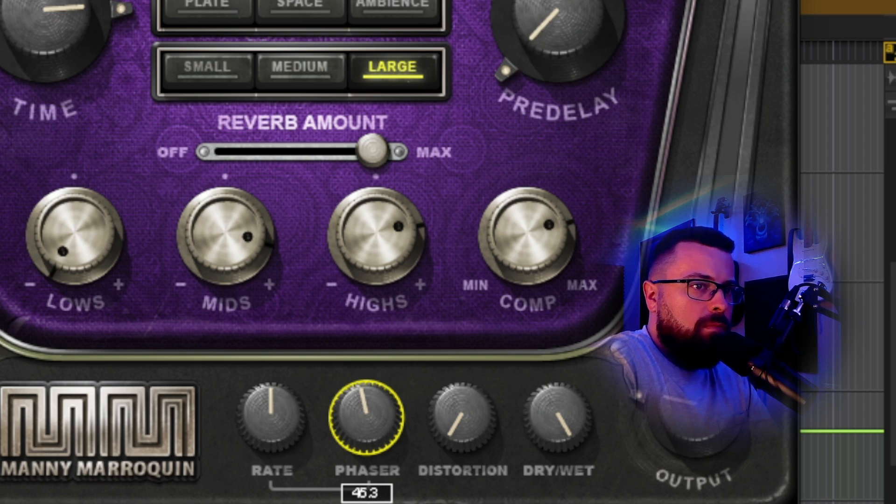
{"action": "left_click_drag", "start_coordinate": [377, 360], "coordinate": [376, 362]}
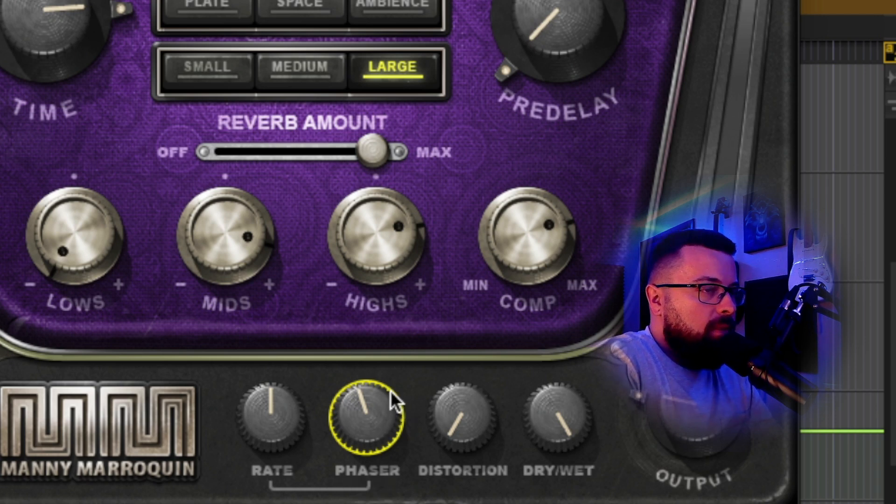
{"action": "left_click_drag", "start_coordinate": [380, 424], "coordinate": [307, 419]}
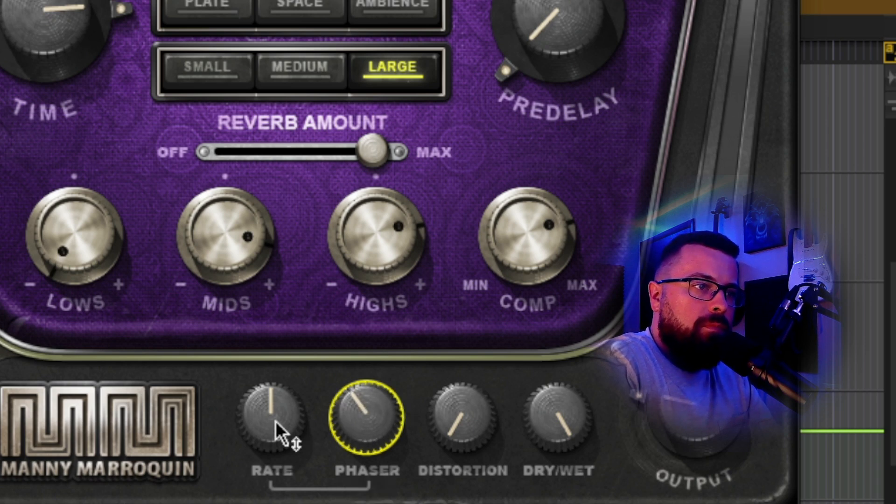
{"action": "mouse_move", "coordinate": [275, 421]}
{"action": "left_click_drag", "start_coordinate": [284, 408], "coordinate": [284, 437]}
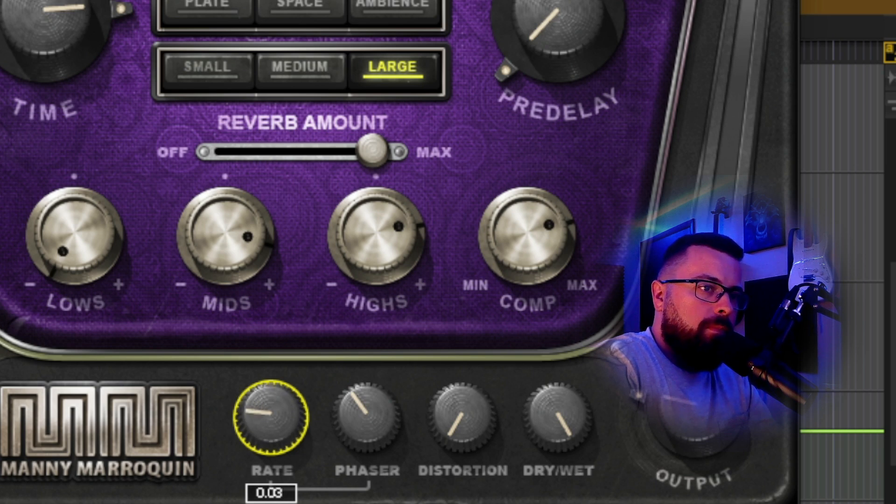
- Try a phaser Rate of 3.47, bring it back to 0.30, and turn the Phaser down to its minimum
{"action": "left_click_drag", "start_coordinate": [284, 437], "coordinate": [284, 410]}
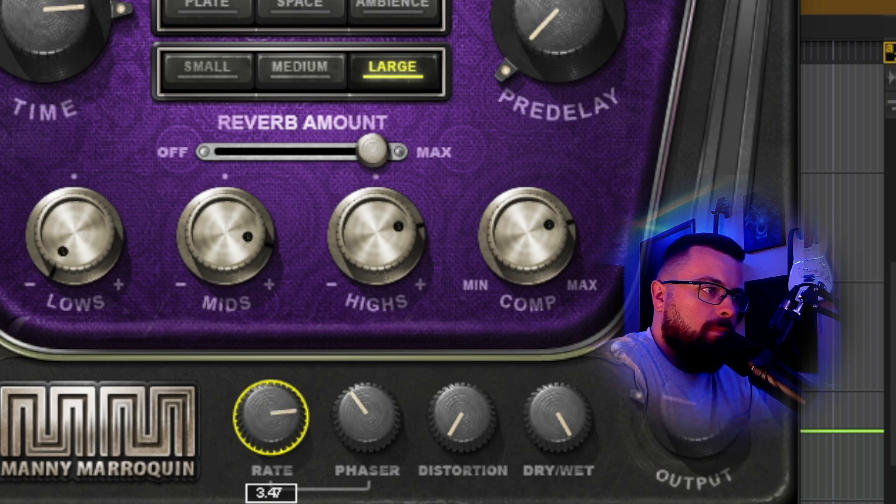
{"action": "left_click_drag", "start_coordinate": [284, 408], "coordinate": [284, 422]}
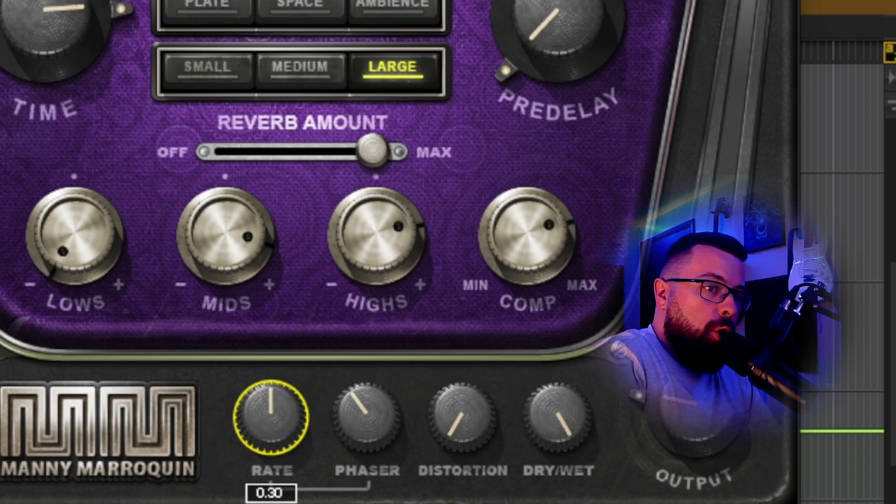
{"action": "mouse_move", "coordinate": [366, 414]}
{"action": "left_mouse_down"}
{"action": "mouse_move", "coordinate": [366, 422]}
{"action": "mouse_move", "coordinate": [366, 414]}
{"action": "left_mouse_up"}
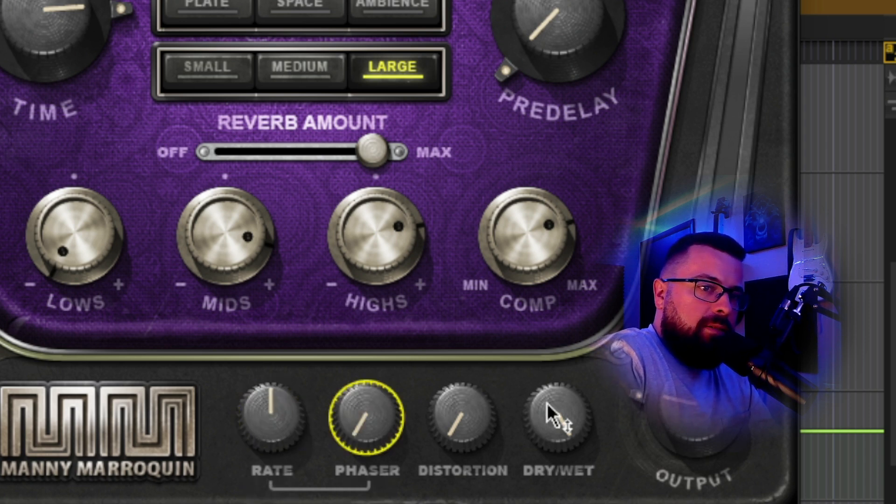
- Try the Distortion well above its middle setting on the Large Hall reverb
{"action": "mouse_move", "coordinate": [462, 426]}
{"action": "left_mouse_down"}
{"action": "mouse_move", "coordinate": [462, 397]}
{"action": "mouse_move", "coordinate": [464, 424]}
{"action": "left_mouse_up"}
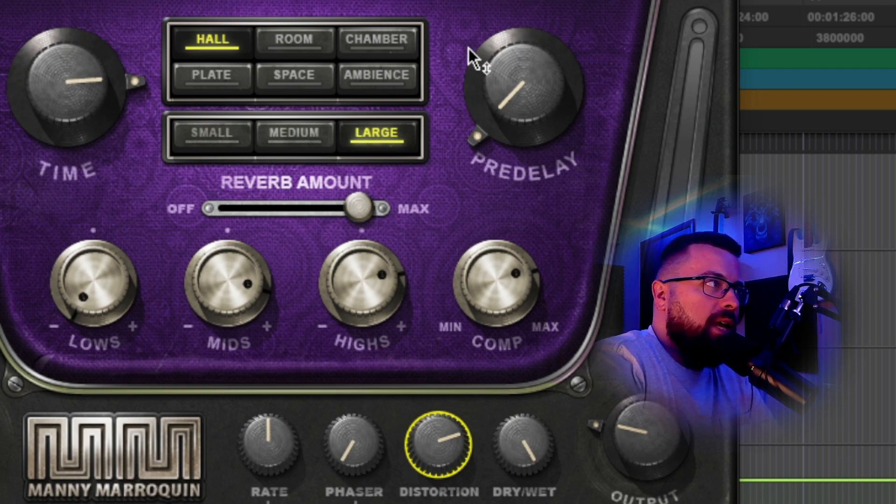
{"action": "mouse_move", "coordinate": [471, 50]}
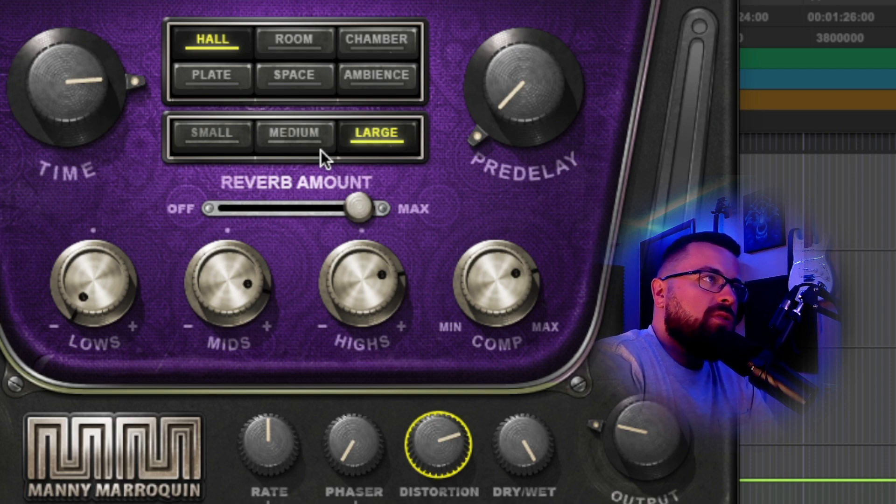
{"action": "left_click_drag", "start_coordinate": [322, 0], "coordinate": [372, 0]}
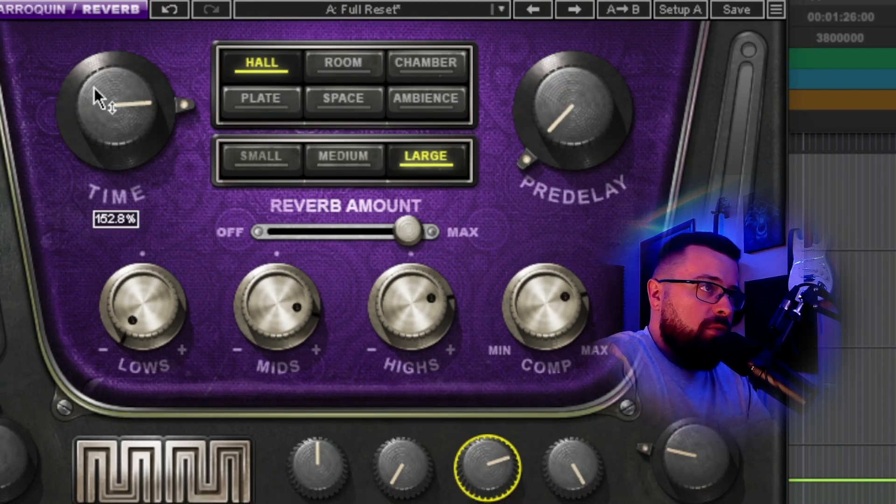
- Switch the reverb type from Hall to Room and lower the Time to below its middle setting
{"action": "left_click_drag", "start_coordinate": [114, 98], "coordinate": [114, 140]}
{"action": "left_click", "coordinate": [353, 54]}
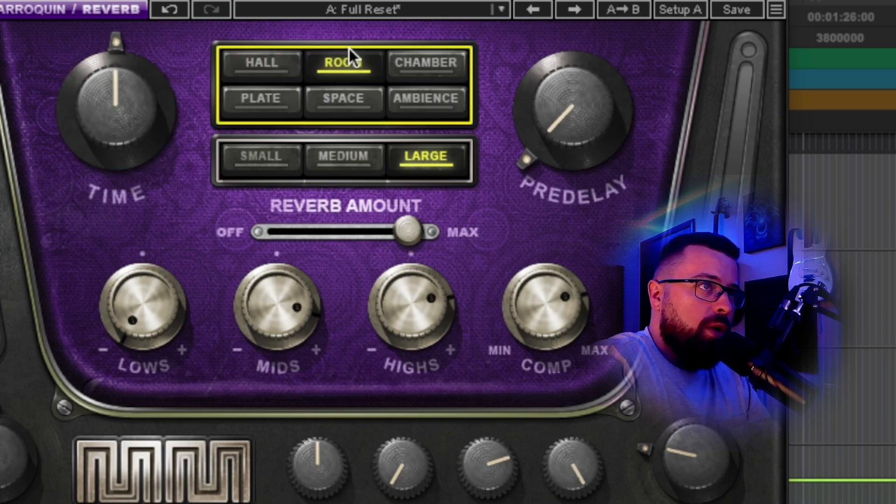
{"action": "mouse_move", "coordinate": [120, 90]}
{"action": "left_mouse_down"}
{"action": "mouse_move", "coordinate": [120, 122]}
{"action": "mouse_move", "coordinate": [120, 90]}
{"action": "left_mouse_up"}
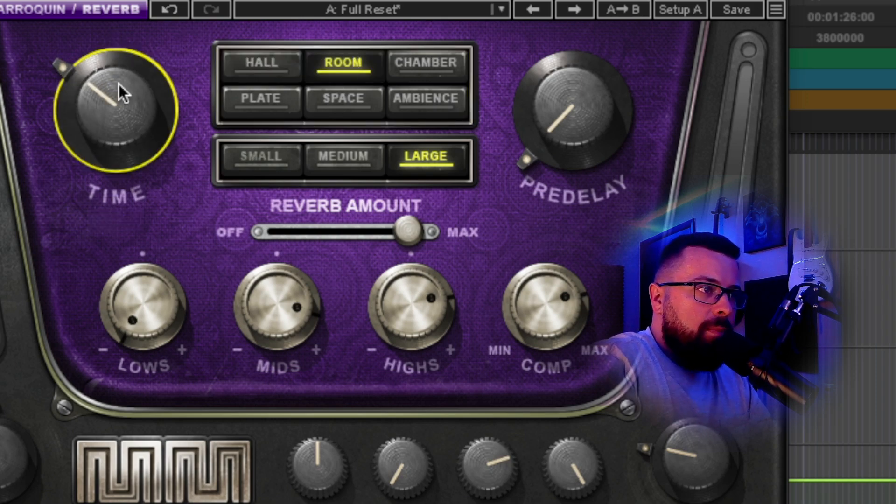
- Reset the reverb's Lows, Mids and Highs to 0.0 and bring the Comp down to its minimum
{"action": "left_click_drag", "start_coordinate": [160, 336], "coordinate": [160, 303]}
{"action": "left_click_drag", "start_coordinate": [272, 343], "coordinate": [272, 376]}
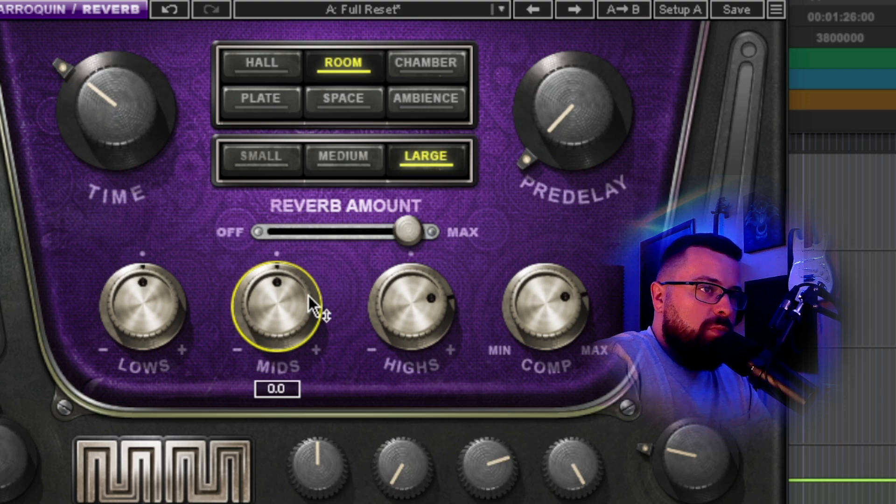
{"action": "left_click", "coordinate": [410, 306]}
{"action": "left_click_drag", "start_coordinate": [410, 290], "coordinate": [410, 327]}
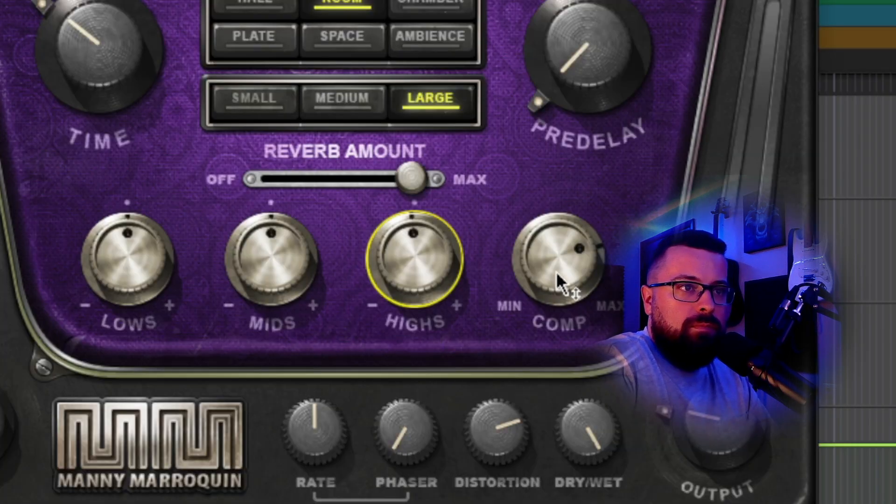
{"action": "left_click_drag", "start_coordinate": [545, 319], "coordinate": [545, 402]}
{"action": "left_click_drag", "start_coordinate": [570, 270], "coordinate": [571, 305]}
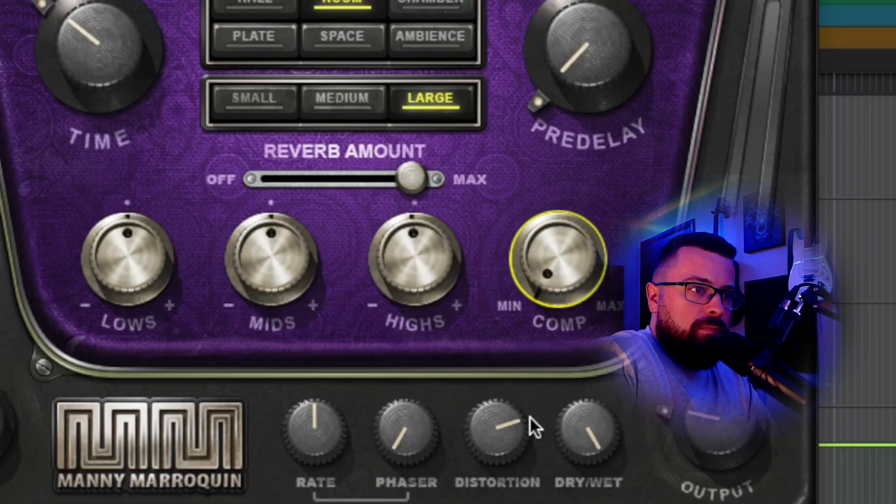
- Turn the Distortion down to its minimum and raise the reverb's Output well above its middle setting
{"action": "left_click_drag", "start_coordinate": [534, 425], "coordinate": [534, 467]}
{"action": "left_click_drag", "start_coordinate": [505, 428], "coordinate": [505, 502]}
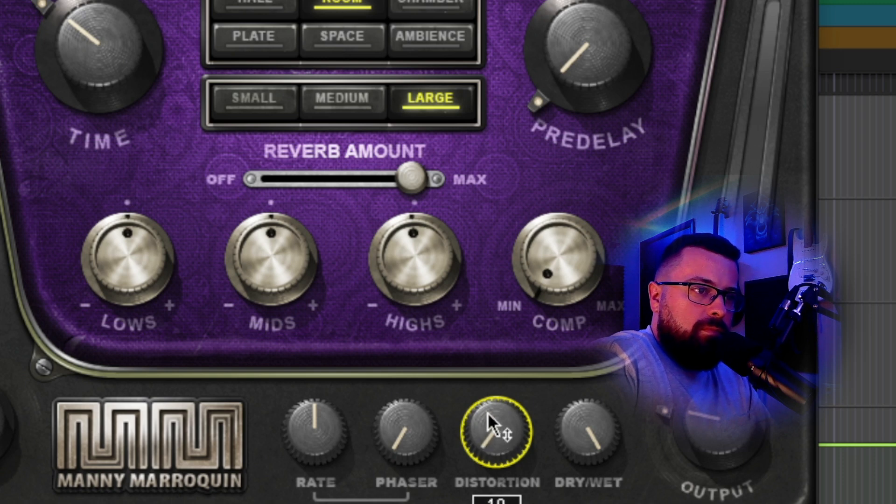
{"action": "left_click_drag", "start_coordinate": [489, 415], "coordinate": [489, 467]}
{"action": "left_click_drag", "start_coordinate": [719, 434], "coordinate": [719, 414]}
- Set the Large Room's Time to about 81%, Mids to -5.1, Highs slightly lower, and raise the Comp to just below middle
{"action": "left_click", "coordinate": [97, 27]}
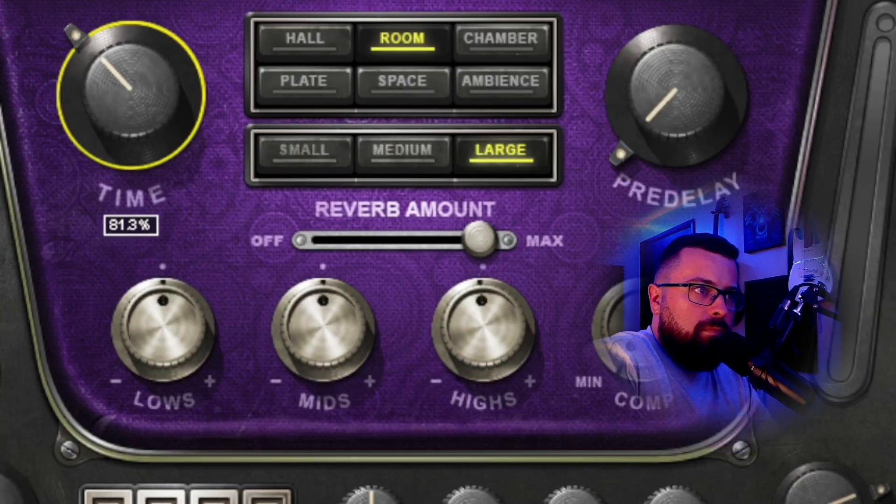
{"action": "left_click_drag", "start_coordinate": [282, 272], "coordinate": [360, 286]}
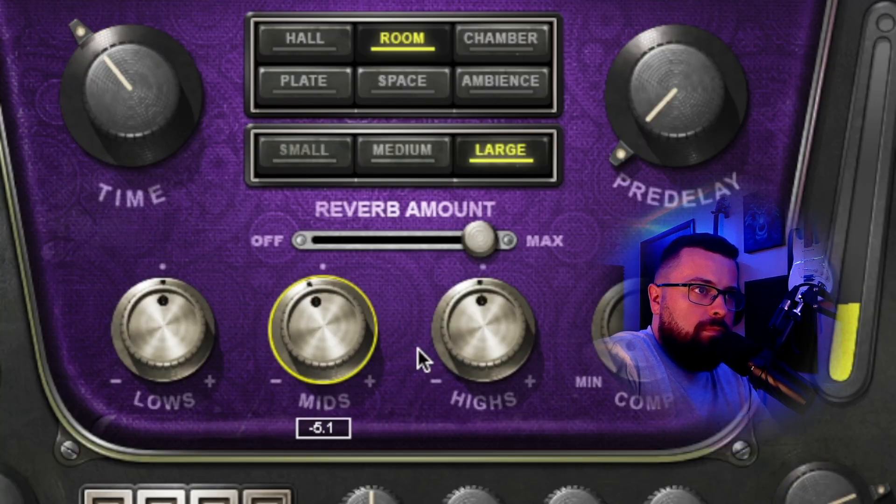
{"action": "left_click_drag", "start_coordinate": [512, 335], "coordinate": [467, 310]}
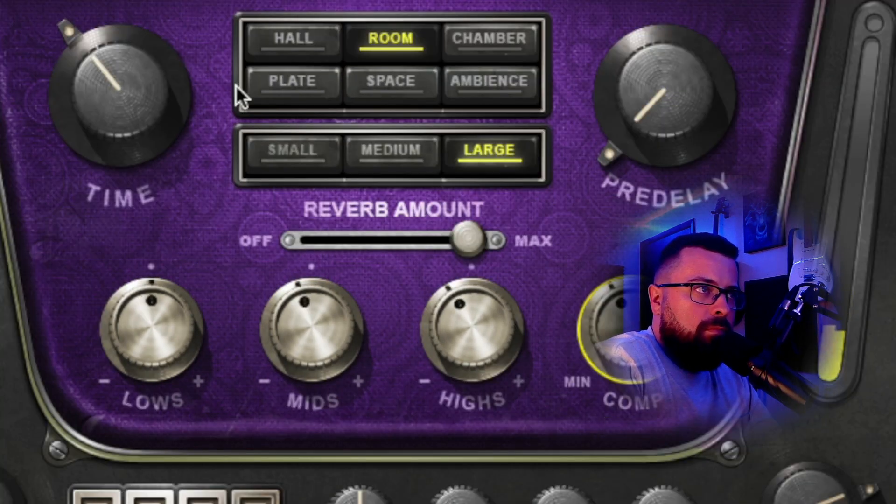
- Raise the Large Room's Time to just above its middle setting and reduce the Output
{"action": "left_click_drag", "start_coordinate": [120, 95], "coordinate": [120, 80]}
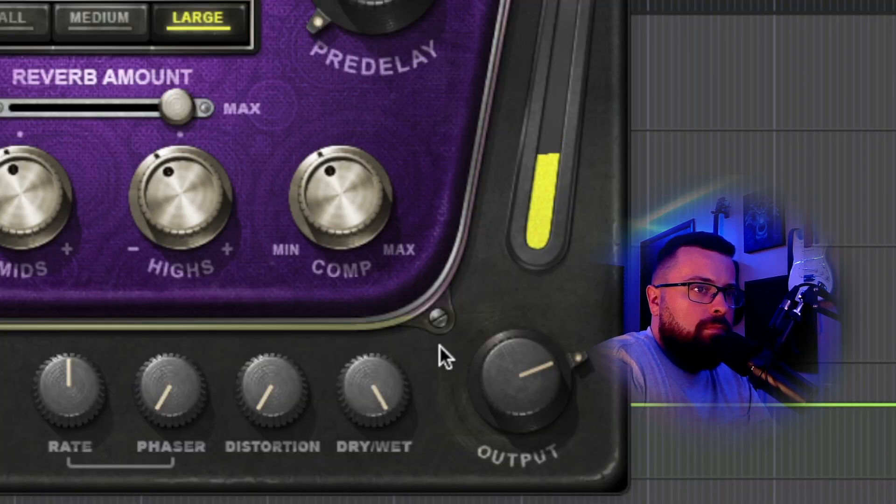
{"action": "left_click_drag", "start_coordinate": [541, 380], "coordinate": [540, 385]}
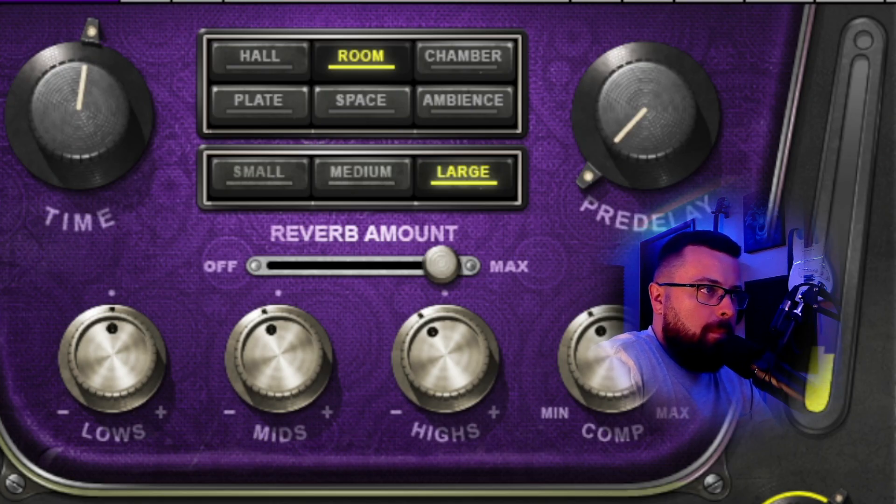
- Cut the Large Room's Lows to minimum, raise the Mids slightly above middle, and set the Output to about 3.9
{"action": "left_click_drag", "start_coordinate": [100, 341], "coordinate": [100, 374]}
{"action": "left_click_drag", "start_coordinate": [320, 370], "coordinate": [302, 355]}
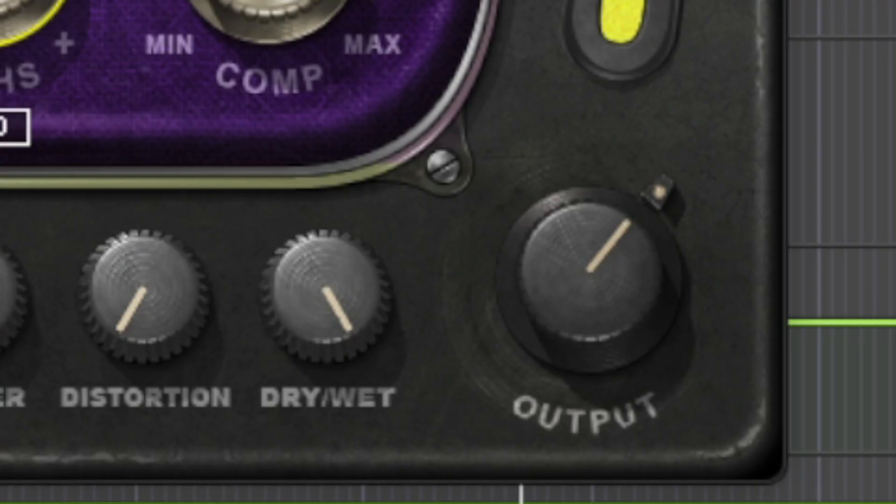
{"action": "left_click_drag", "start_coordinate": [573, 330], "coordinate": [573, 334]}
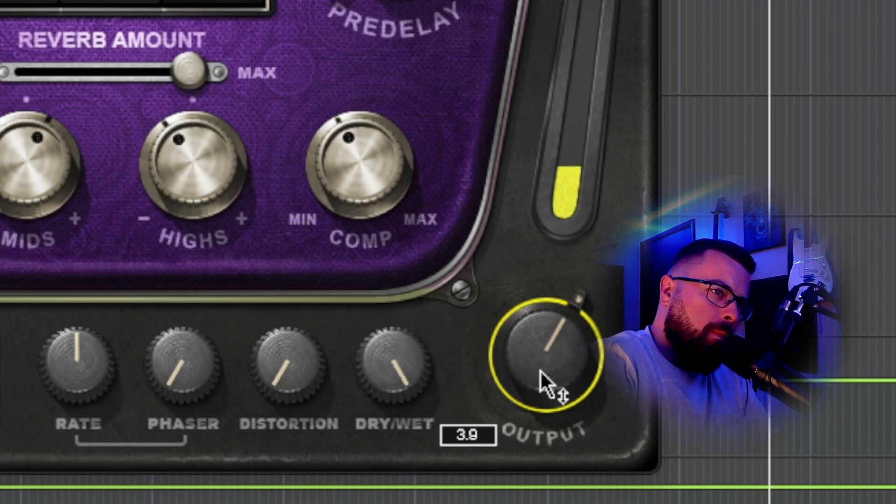
{"action": "left_click_drag", "start_coordinate": [581, 310], "coordinate": [582, 306]}
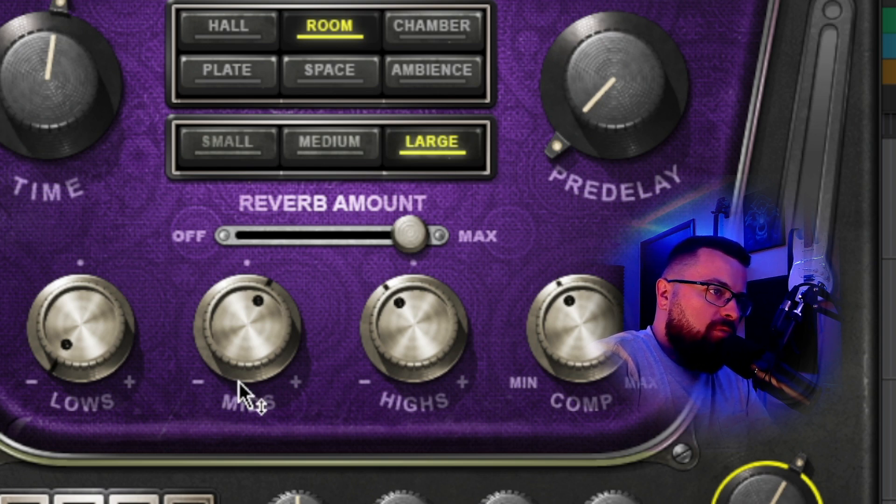
- Set the Large Room's Mids to 9.6 and Highs to -13.1, and nudge the Comp up slightly
{"action": "mouse_move", "coordinate": [239, 382]}
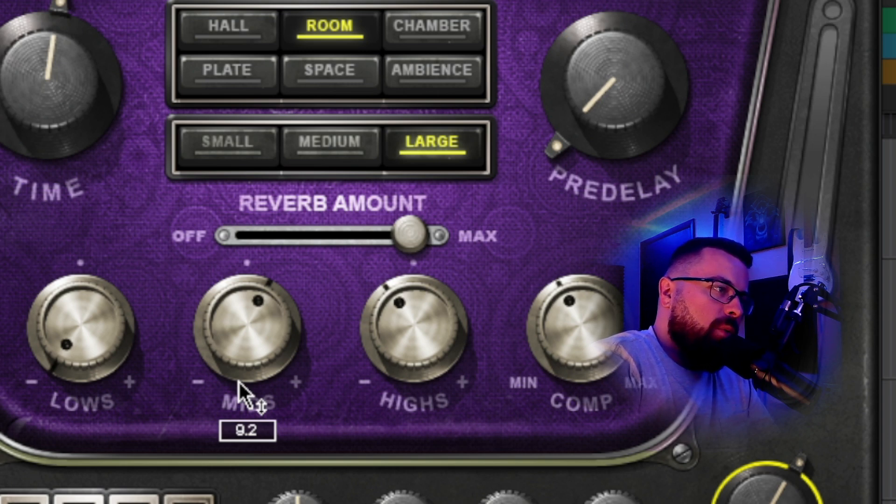
{"action": "left_click_drag", "start_coordinate": [239, 382], "coordinate": [239, 379]}
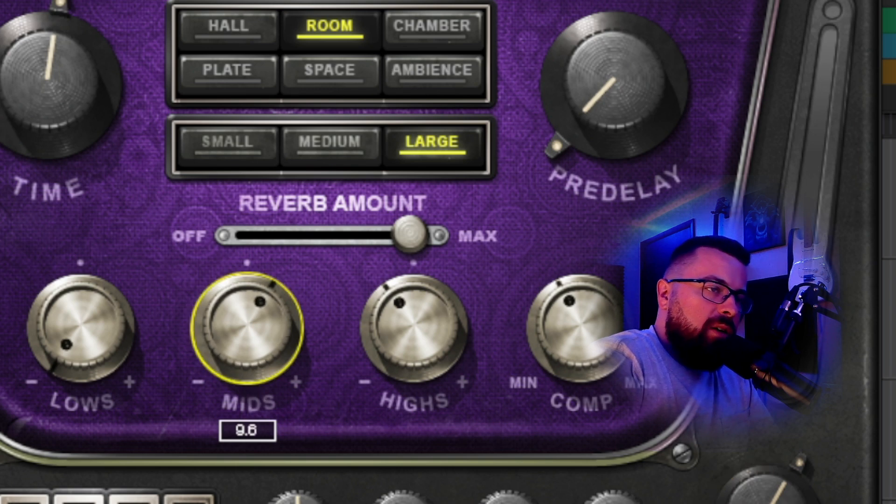
{"action": "left_click", "coordinate": [440, 341]}
{"action": "left_click_drag", "start_coordinate": [440, 340], "coordinate": [440, 343]}
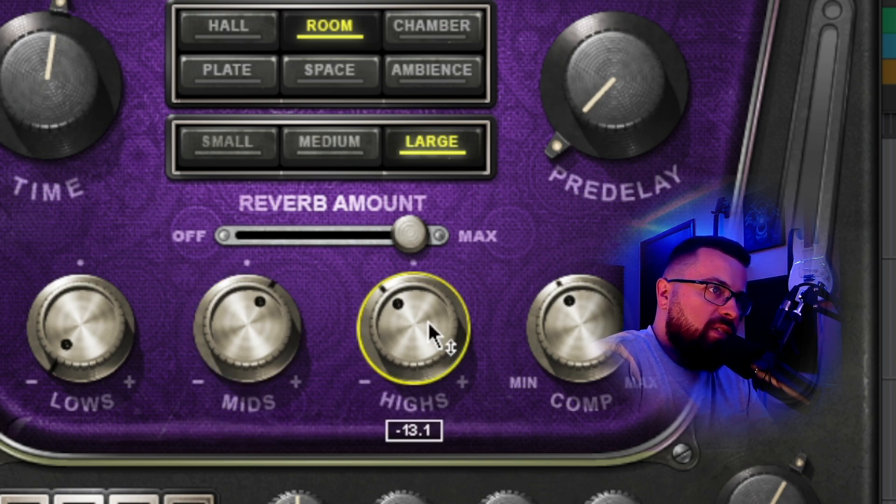
{"action": "left_click", "coordinate": [574, 366]}
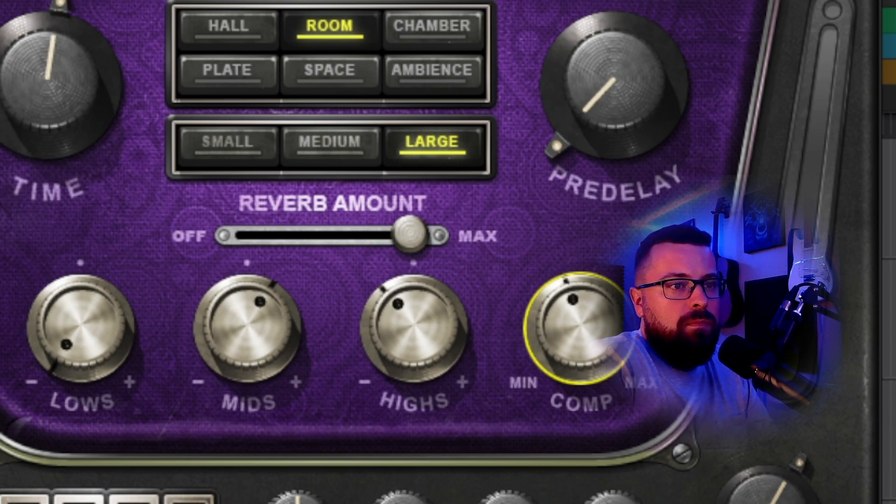
- Start playback and set the reverb's Phaser to 48.2
{"action": "left_click_drag", "start_coordinate": [270, 361], "coordinate": [270, 290]}
{"action": "key", "text": "space"}
{"action": "mouse_move", "coordinate": [252, 343]}
{"action": "left_mouse_down"}
{"action": "mouse_move", "coordinate": [251, 310]}
{"action": "mouse_move", "coordinate": [252, 344]}
{"action": "left_mouse_up"}
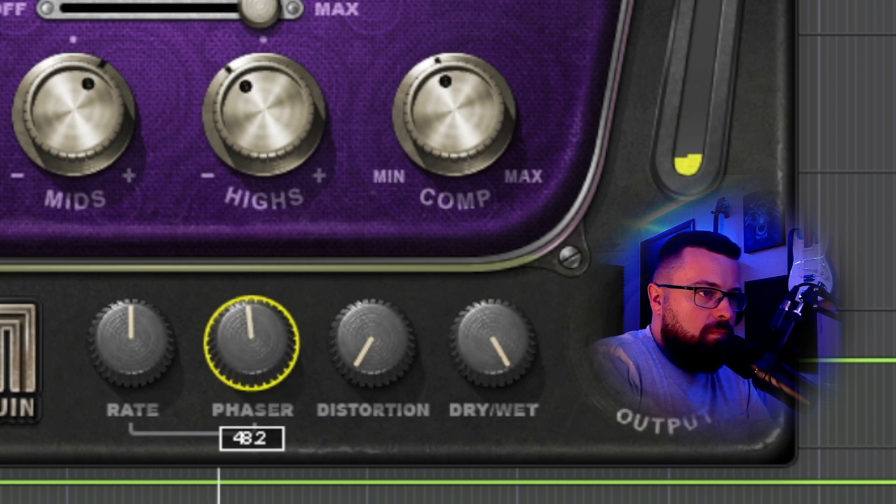